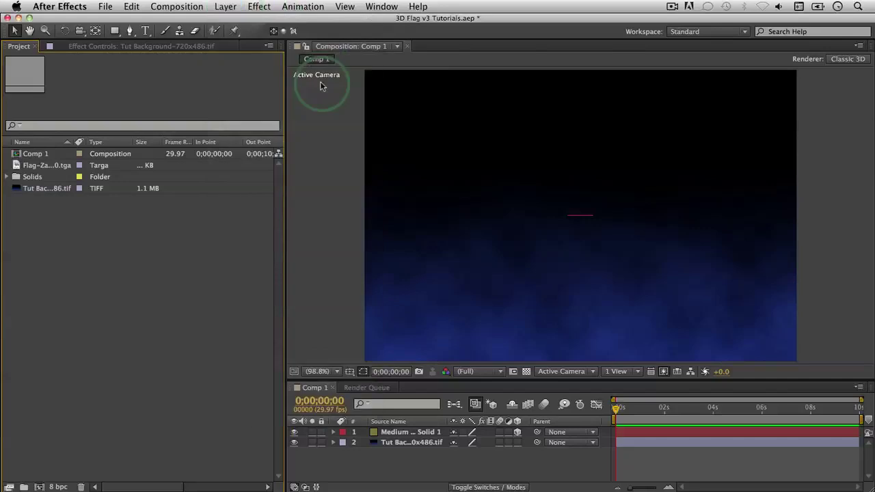
Create a new composition-sized solid layer named "Flag Solid"
left_click(226, 7)
mouse_move(231, 21)
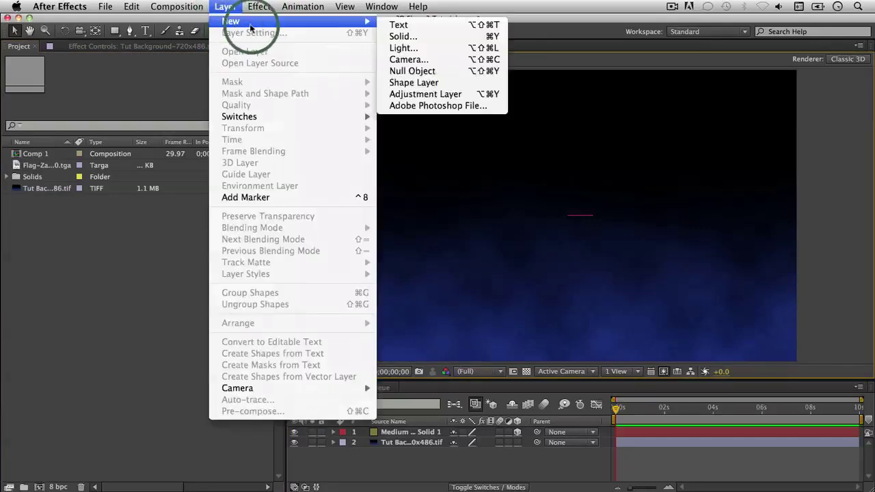
left_click(438, 33)
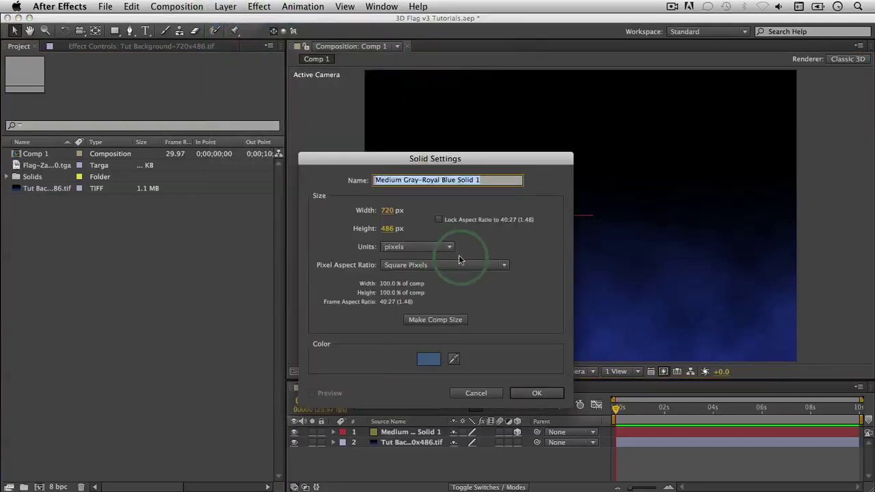
left_click(438, 325)
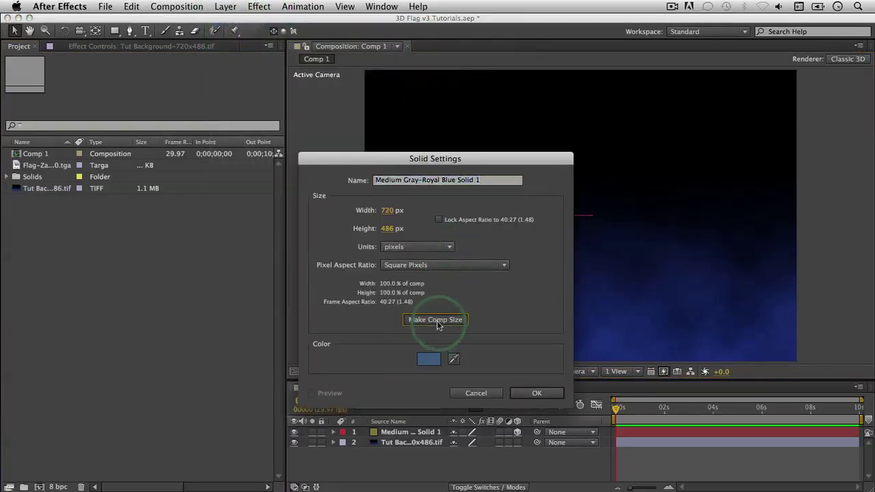
left_click(489, 183)
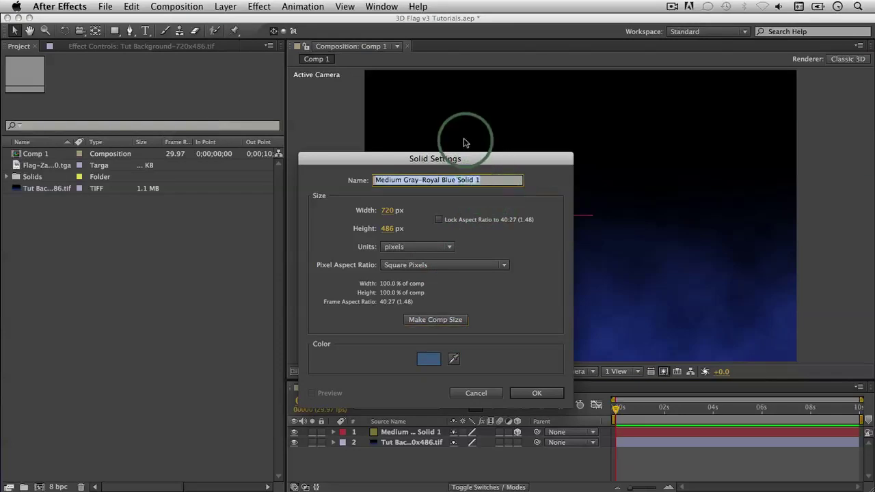
type("Flag Solid")
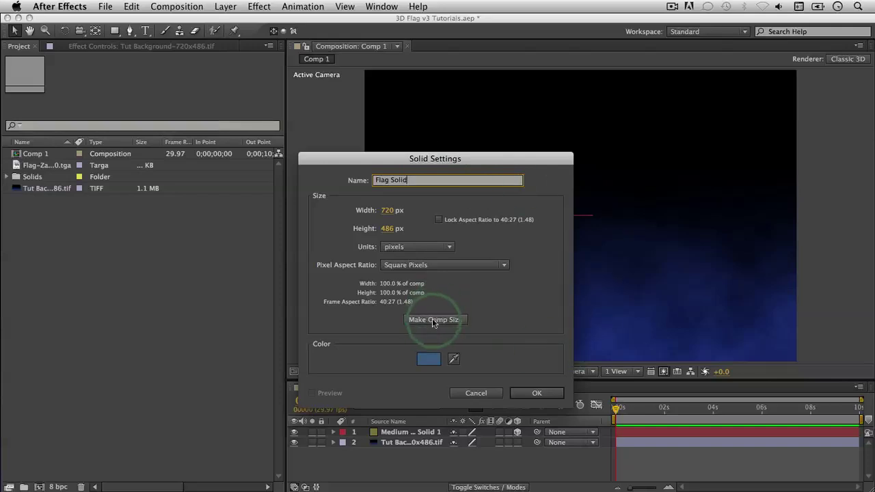
left_click(538, 394)
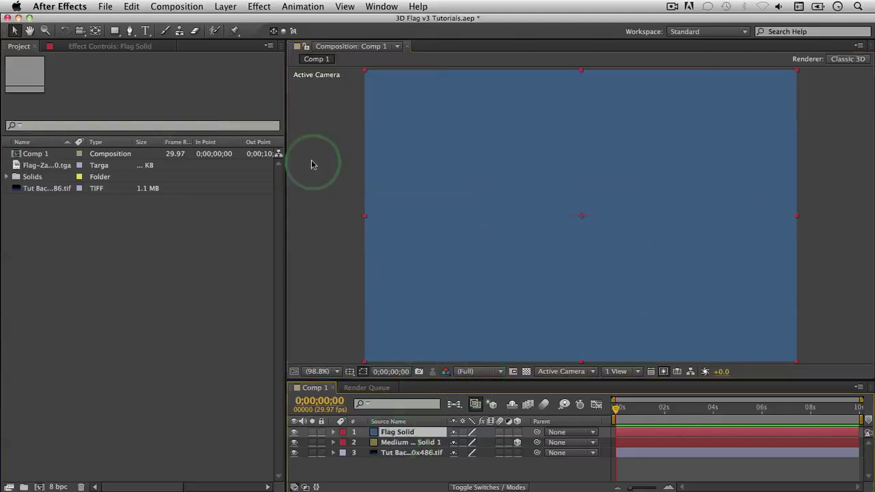
Apply the Zaxwerks 3D Flag effect to the Flag Solid layer
left_click(259, 7)
mouse_move(292, 294)
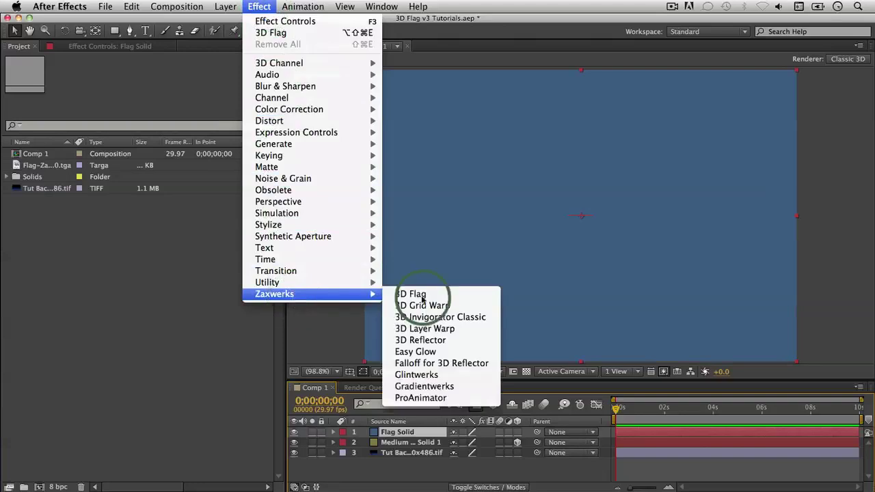
left_click(417, 295)
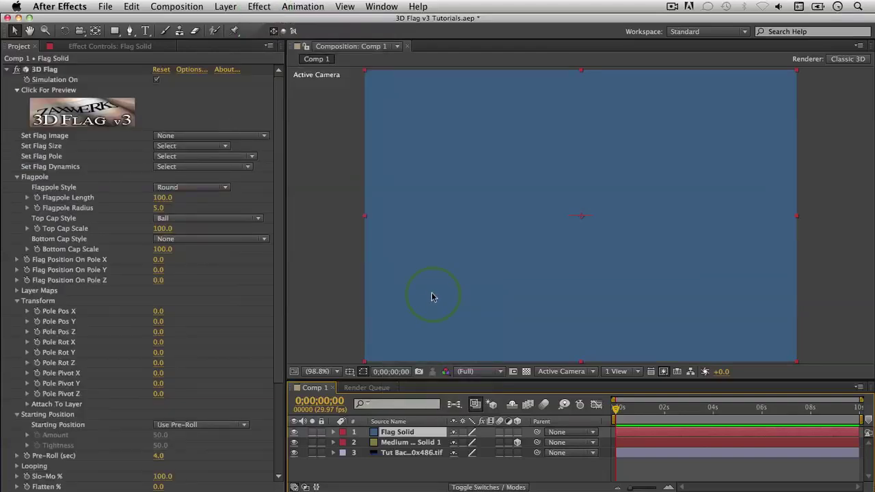
left_click(518, 441)
left_click(635, 125)
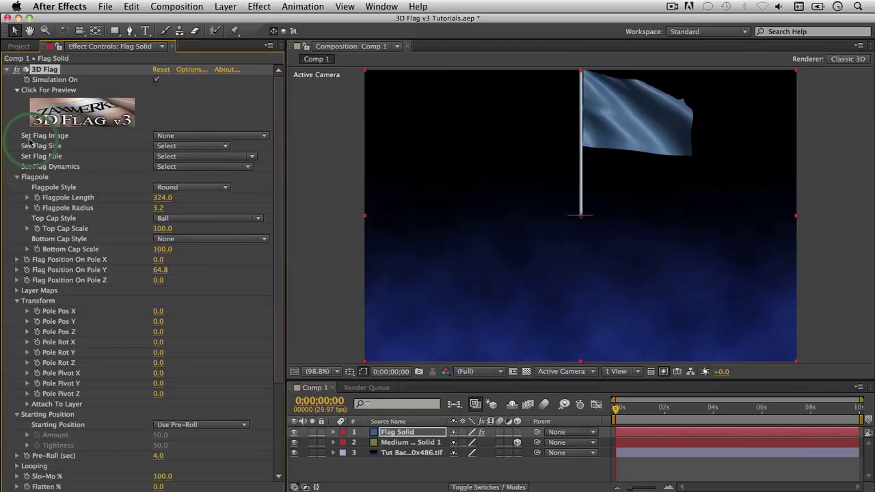
Add the Zaxwerks Logo Flag-720.tga image to Comp 1 as a hidden layer at the end of the layer stack
left_click(185, 137)
left_click(217, 227)
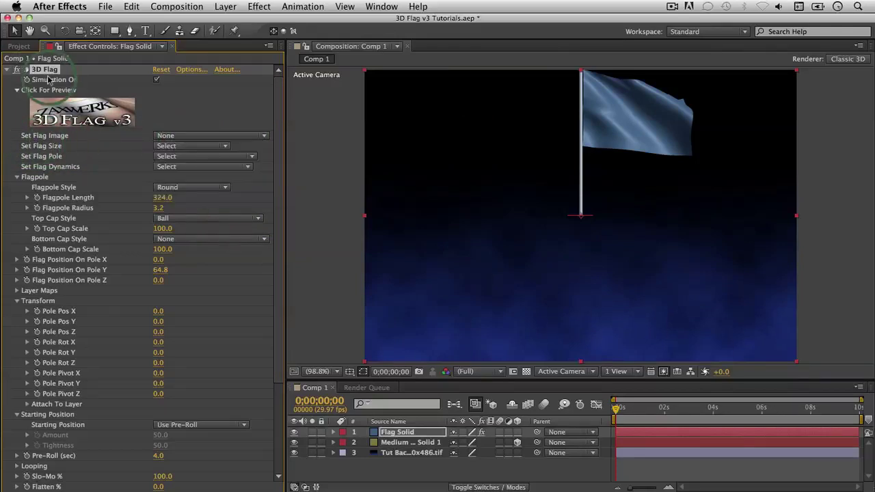
left_click(21, 47)
left_click(55, 166)
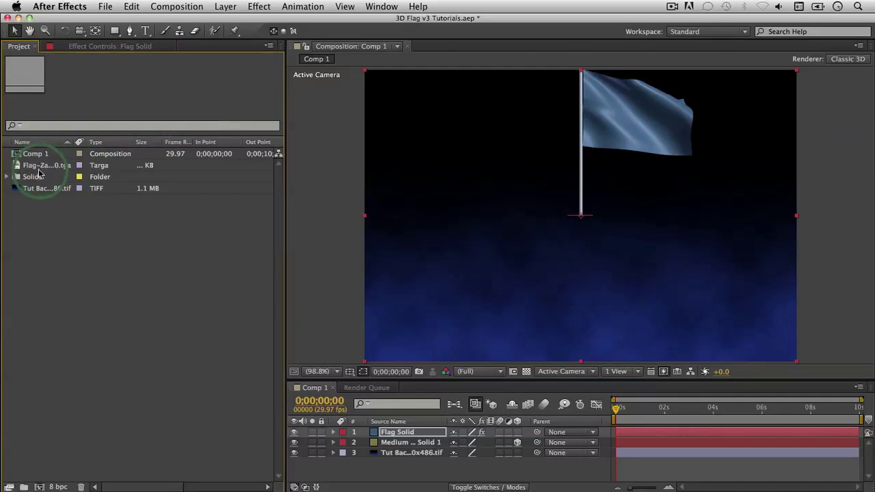
left_click_drag(58, 180, 558, 220)
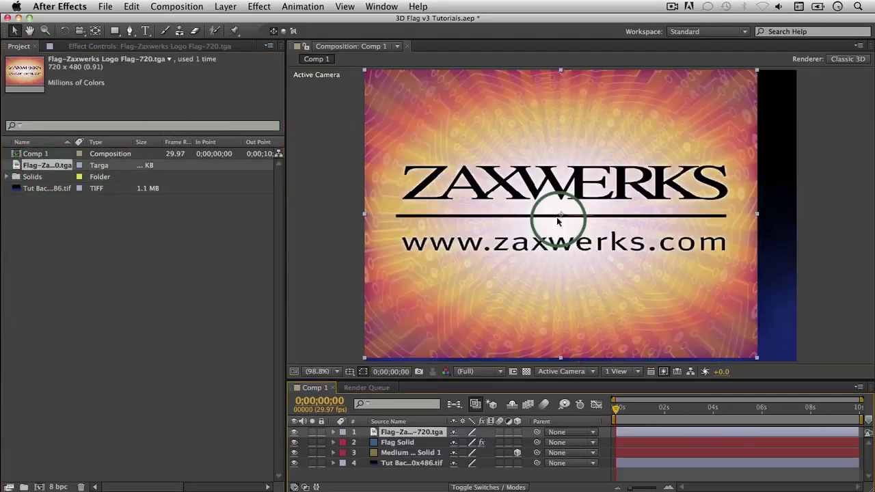
left_click(295, 432)
left_click_drag(404, 438, 403, 474)
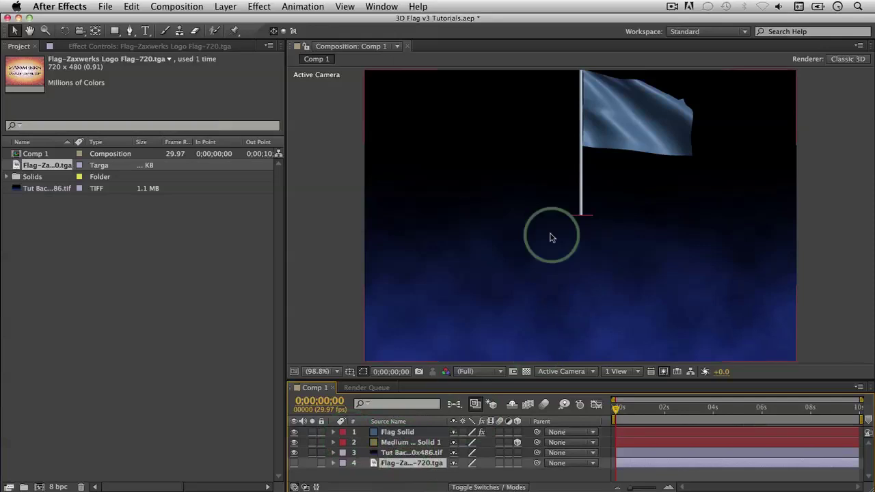
left_click(411, 468)
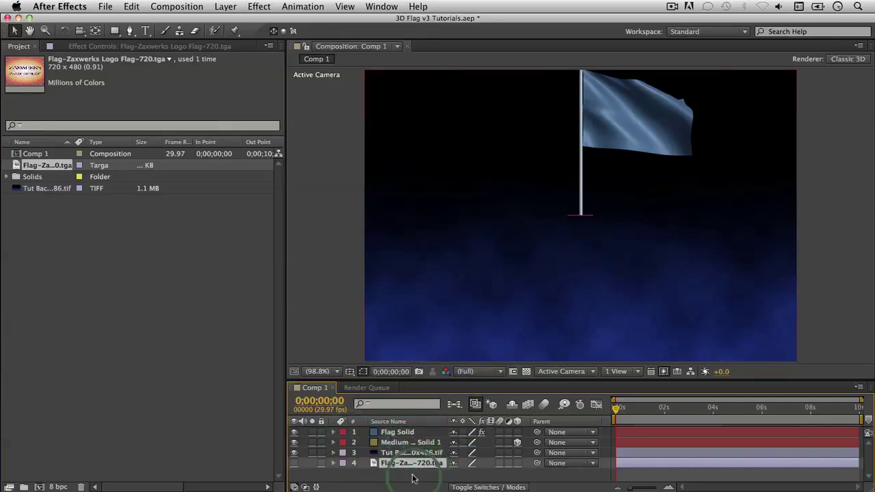
left_click(153, 179)
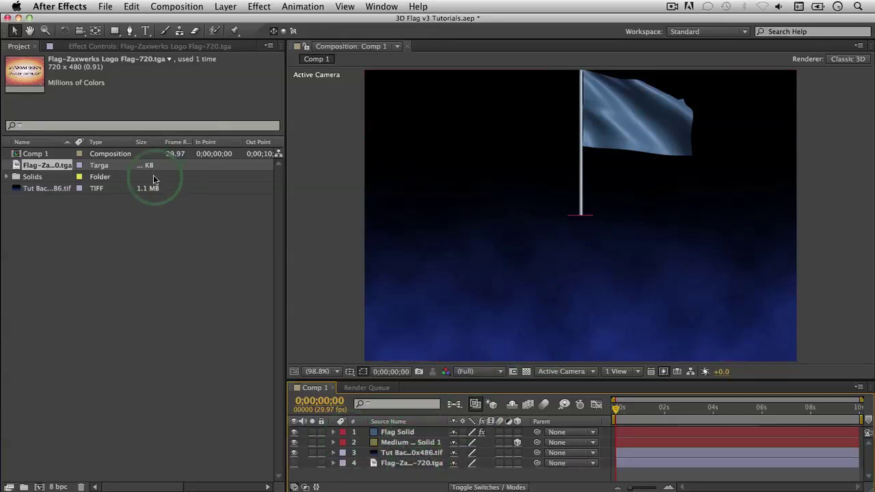
Set the flag image of Flag Solid's 3D Flag effect to the Flag-Zaxwerks Logo Flag-720.tga layer
left_click(105, 47)
left_click(395, 434)
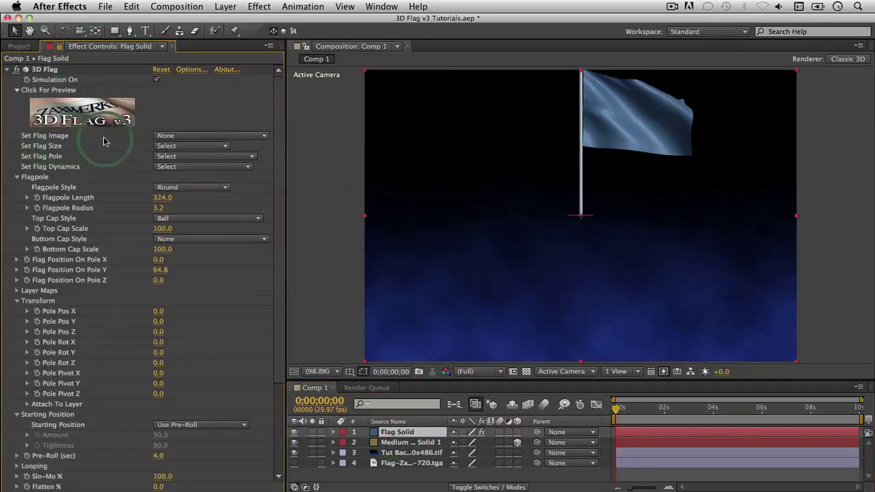
left_click(178, 137)
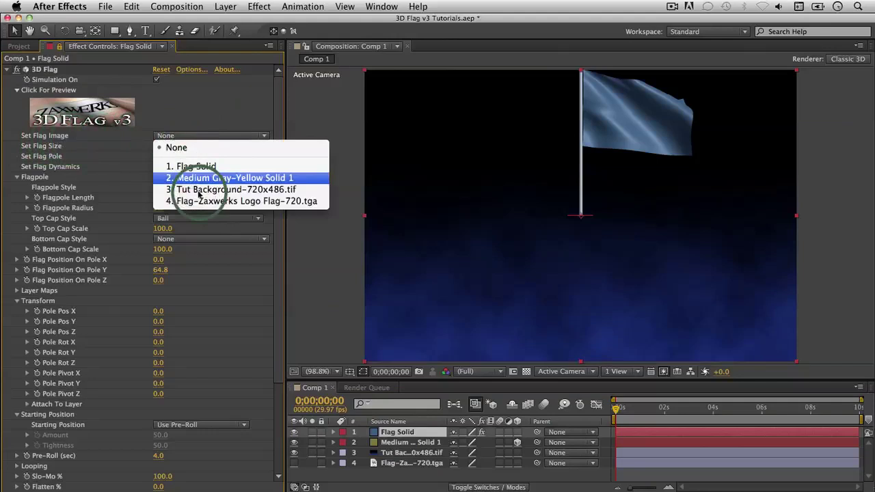
left_click(270, 205)
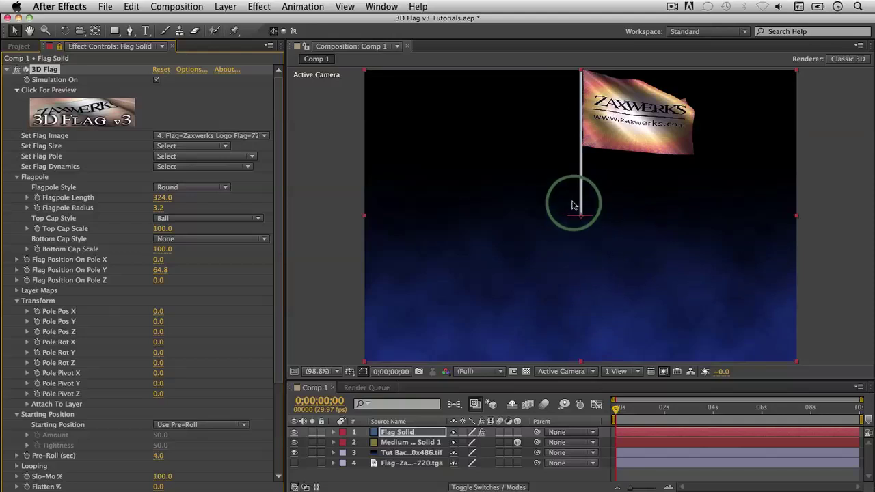
Create a two-node camera with the 50mm preset, keeping its default name and settings
left_click(259, 7)
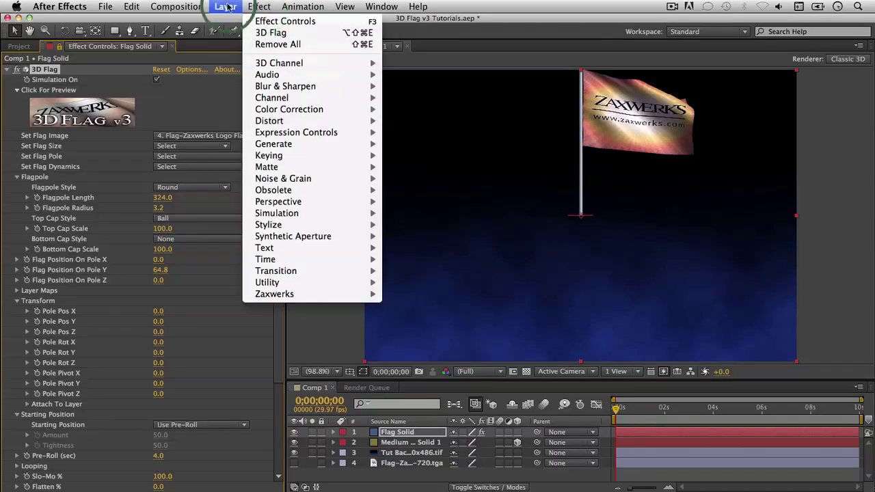
mouse_move(225, 7)
mouse_move(235, 22)
left_click(445, 61)
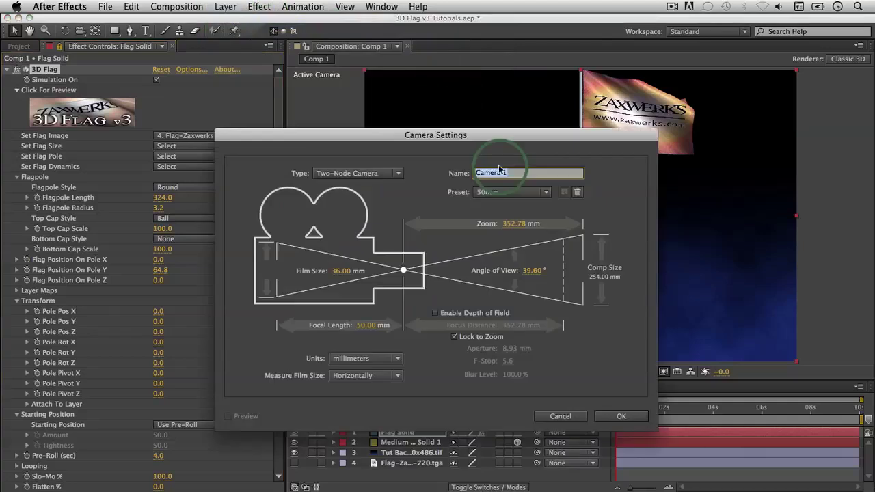
left_click(608, 421)
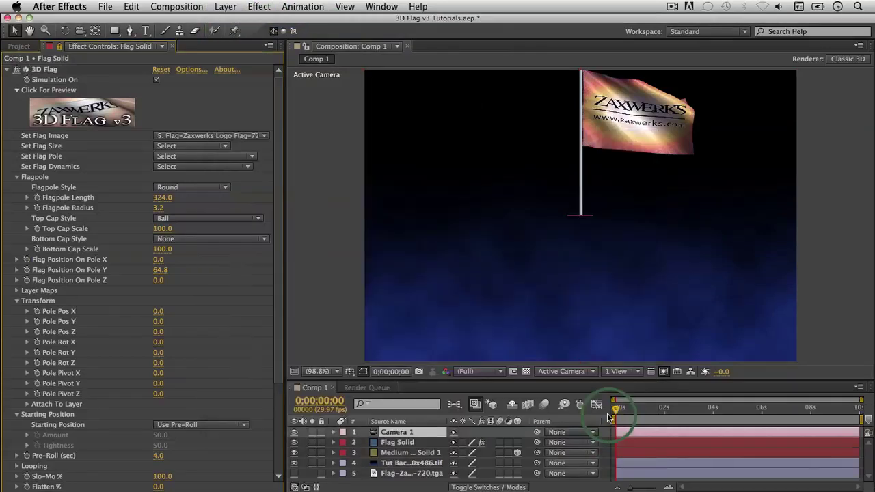
Orbit the camera around the flagpole with the camera tool, finishing in a nearly level view just above the base
left_click(627, 264)
left_click(602, 279)
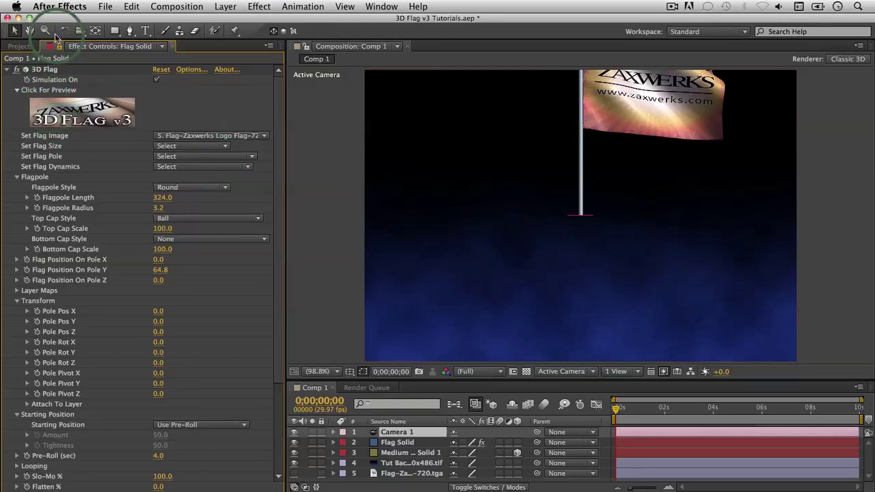
left_click(79, 30)
left_click_drag(518, 193, 527, 118)
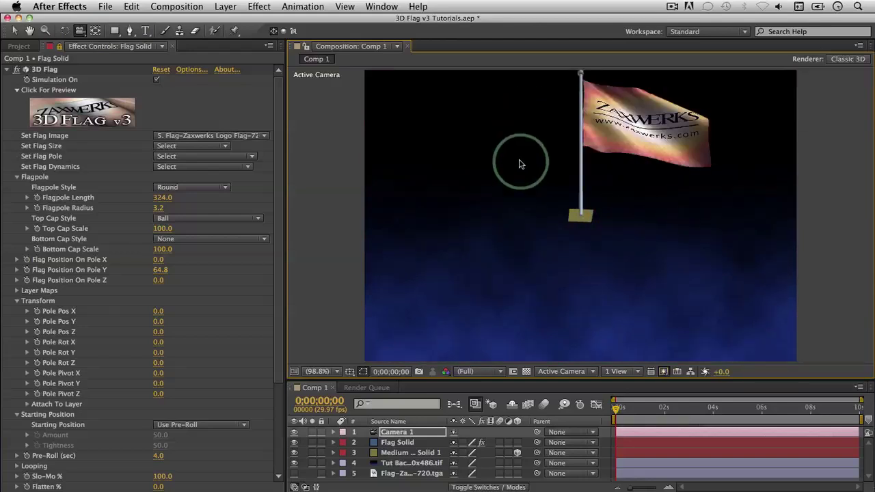
left_click(551, 269)
left_click_drag(551, 283, 583, 237)
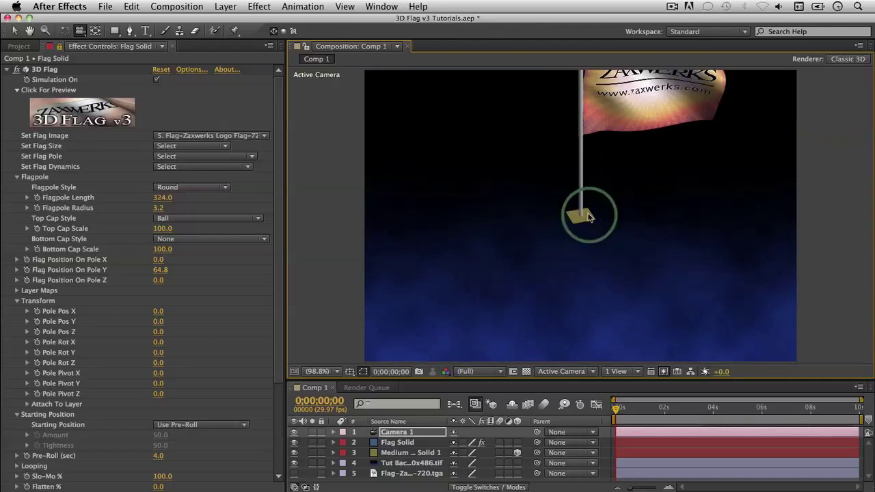
left_click_drag(503, 203, 499, 196)
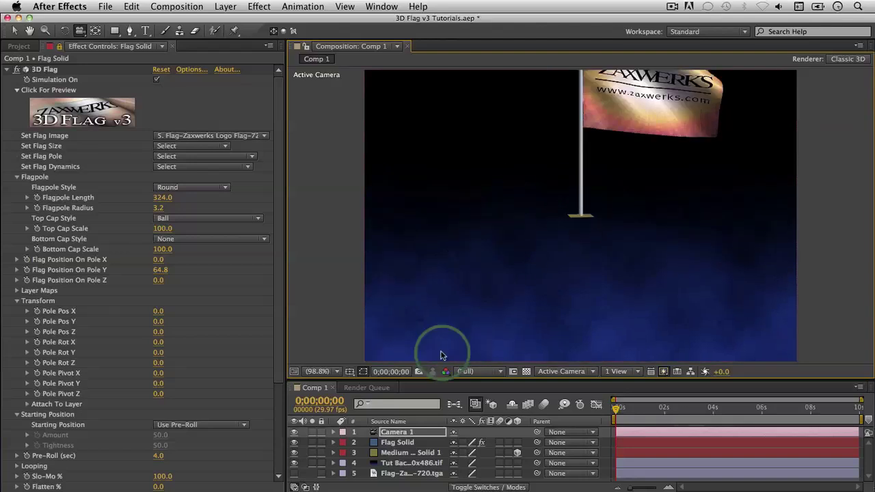
Hide the Medium Gray-Yellow Solid 1 layer and lower the flagpole by setting Pole Pos Y to -160
left_click(294, 452)
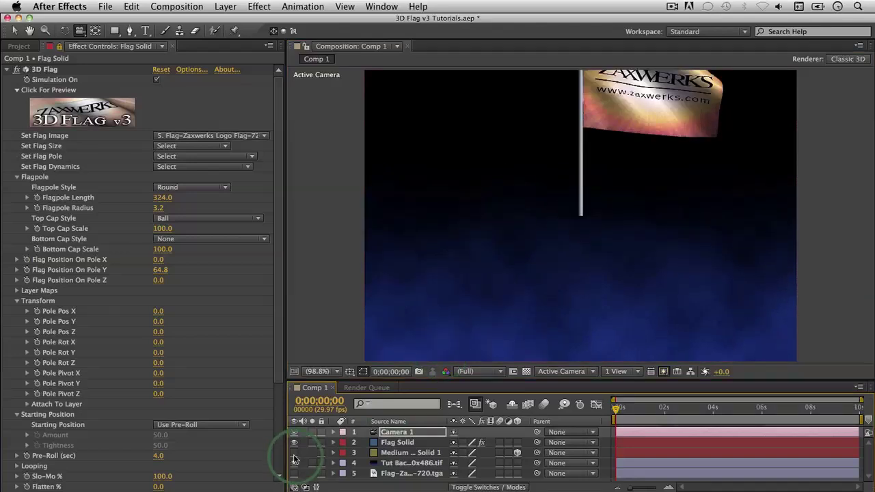
left_click(397, 443)
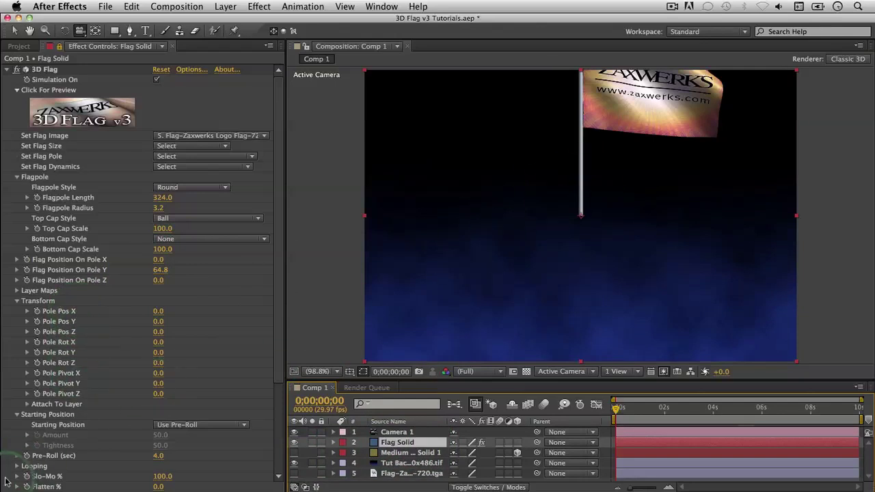
left_click(157, 321)
type("-250")
key("Return")
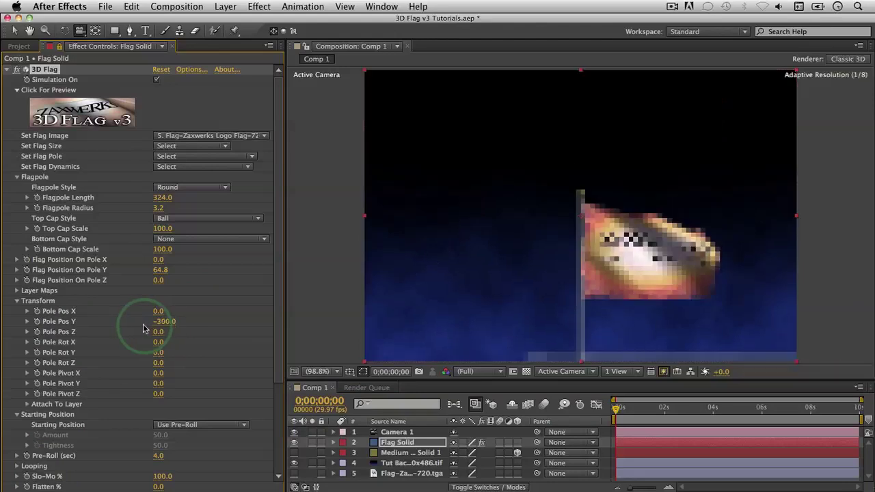
left_click_drag(143, 325, 154, 327)
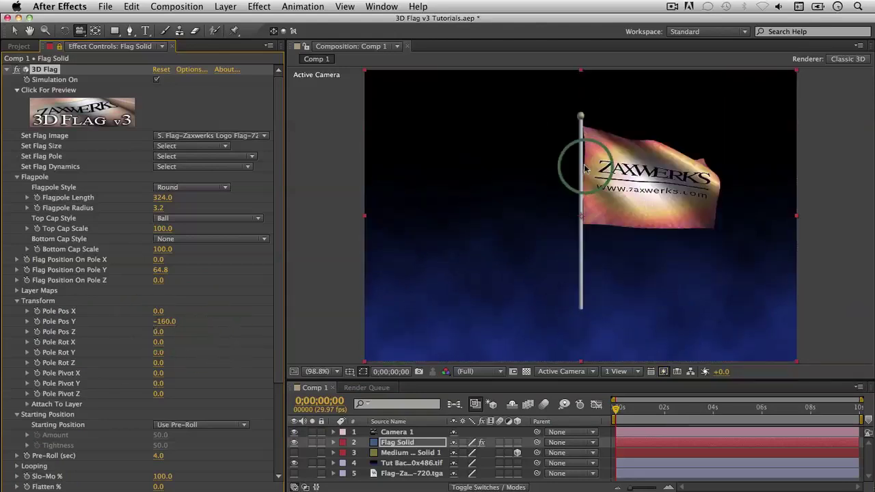
Switch the Flag Solid layer to draft quality and look through the remaining 3D Flag parameters
left_click(472, 444)
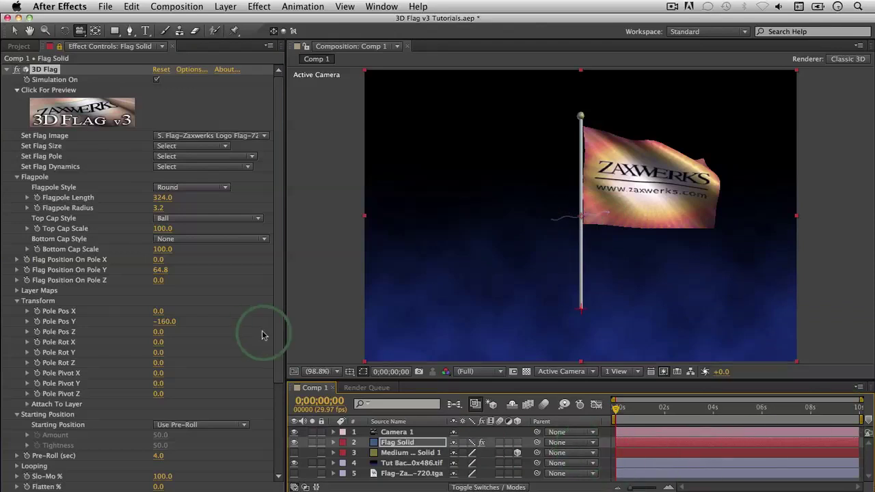
left_click_drag(280, 333, 273, 433)
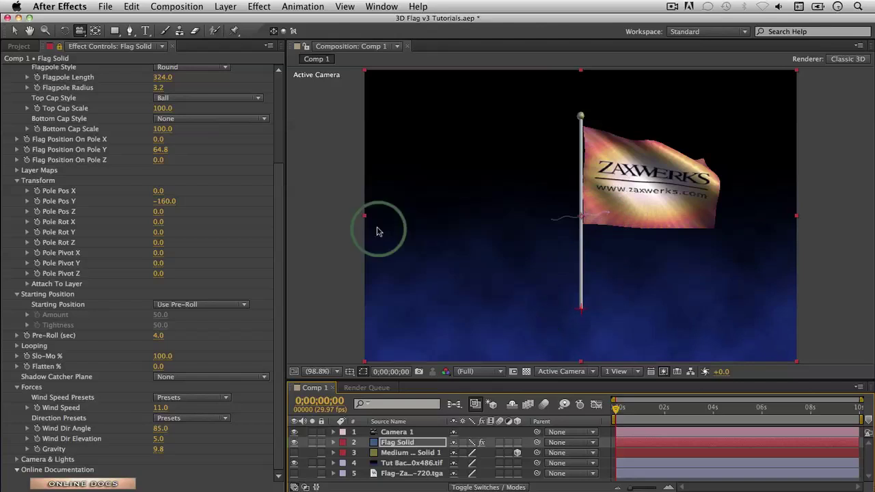
Try tilting the flagpole with a Pole Rot Z of -15, and undo the rotation
left_click_drag(276, 242, 273, 160)
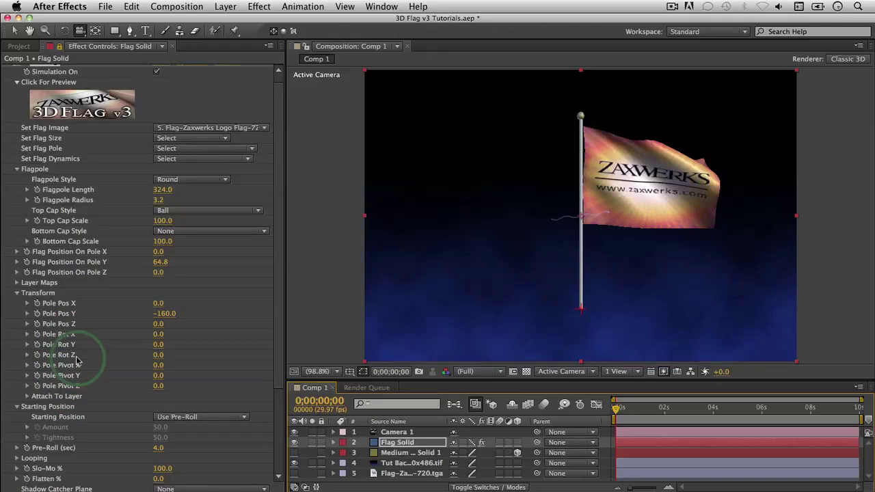
left_click_drag(157, 355, 148, 360)
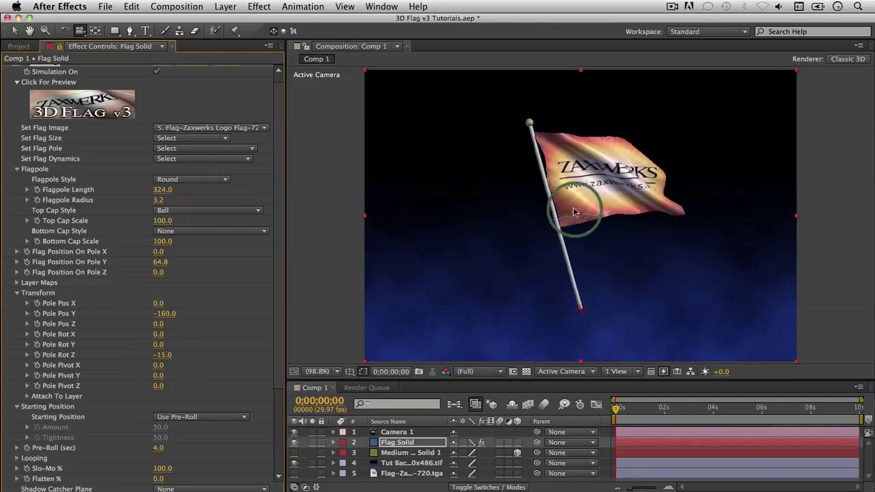
key("super+z")
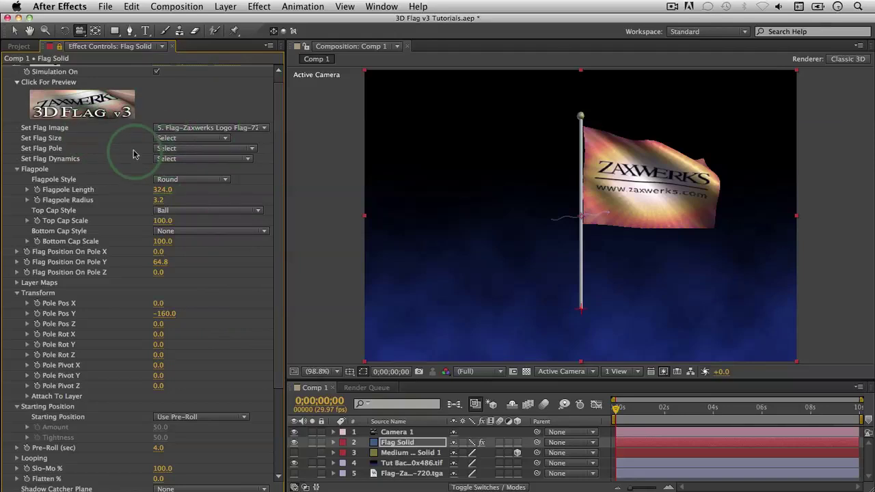
Compare the preset flag sizes 50, 100 and 200, and settle on a flag size of 100
left_click(195, 143)
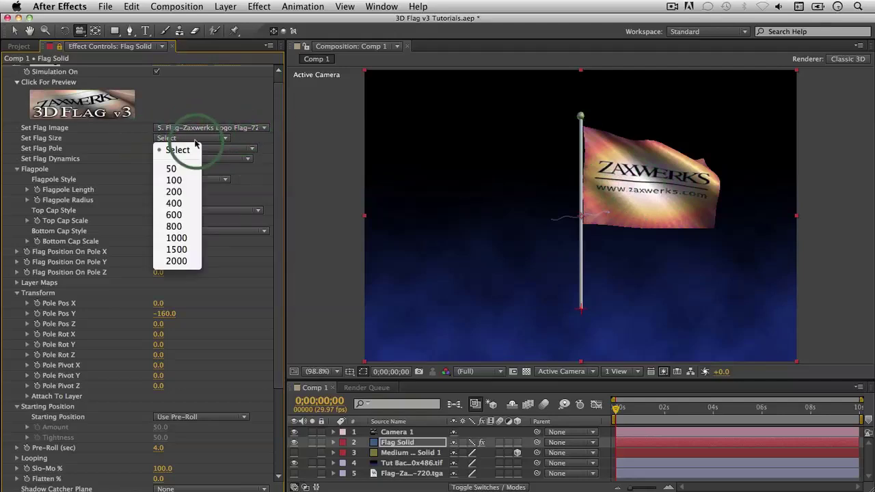
left_click(175, 169)
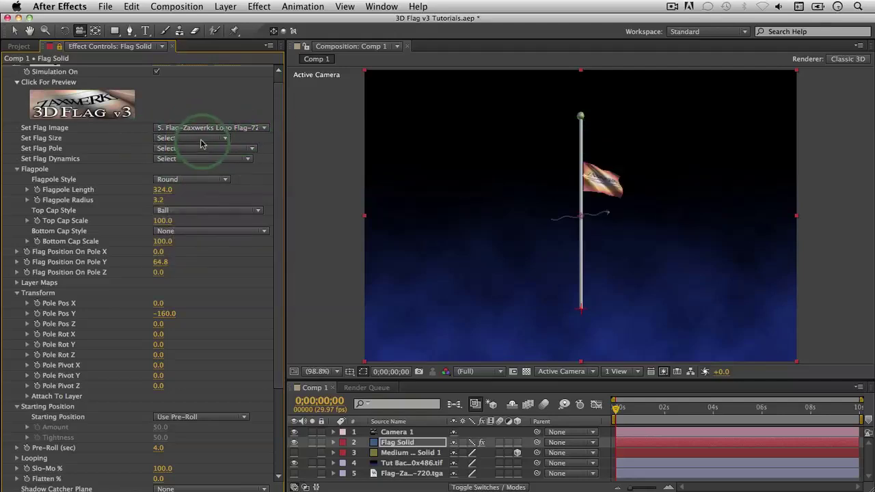
left_click(200, 143)
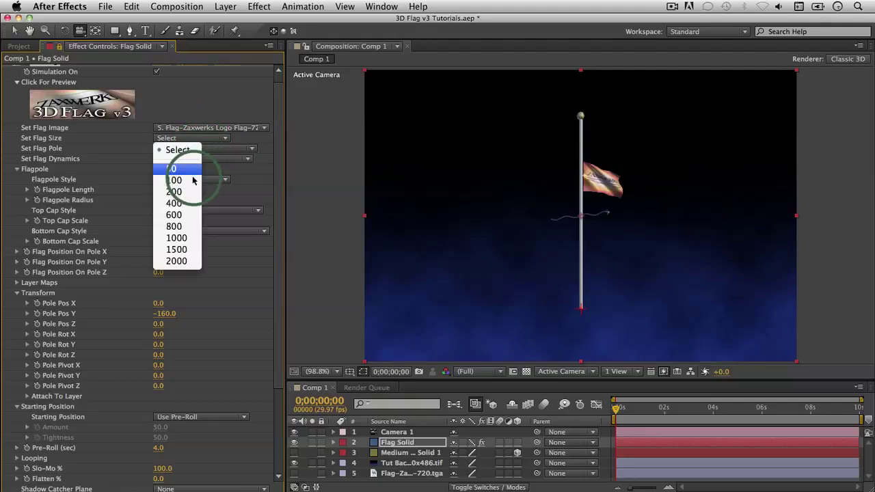
left_click(201, 149)
left_click(99, 111)
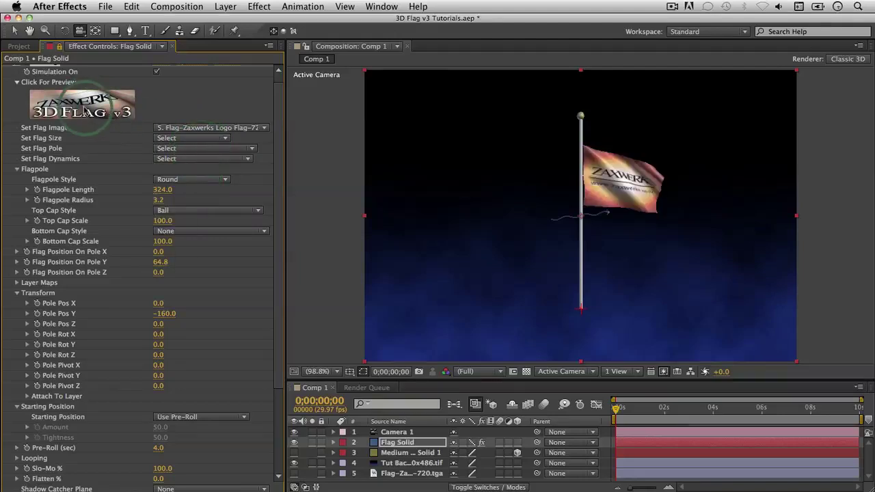
left_click(207, 137)
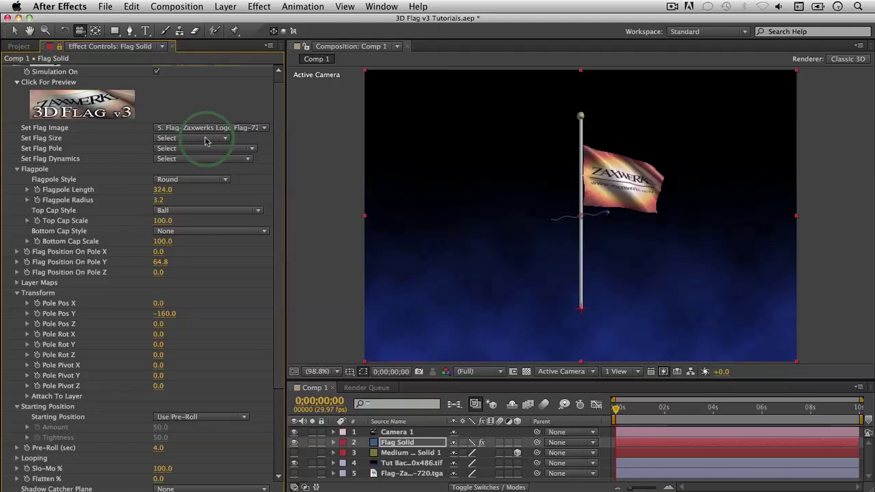
left_click(200, 148)
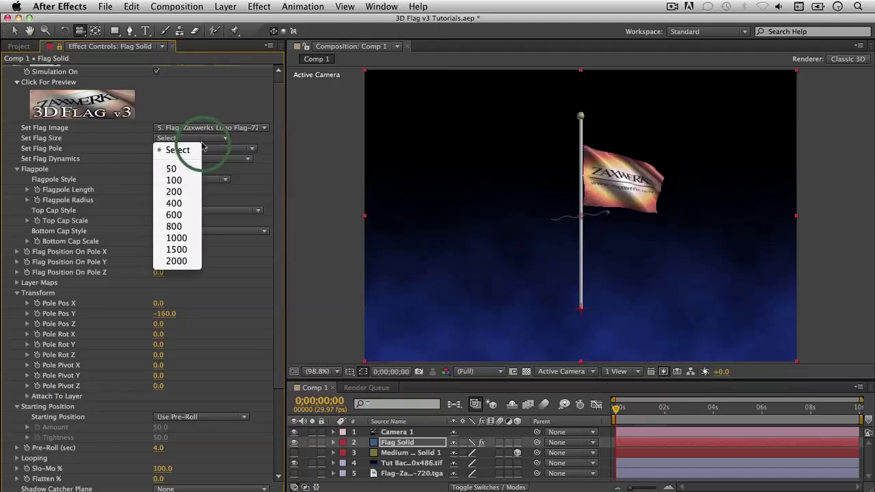
left_click(187, 199)
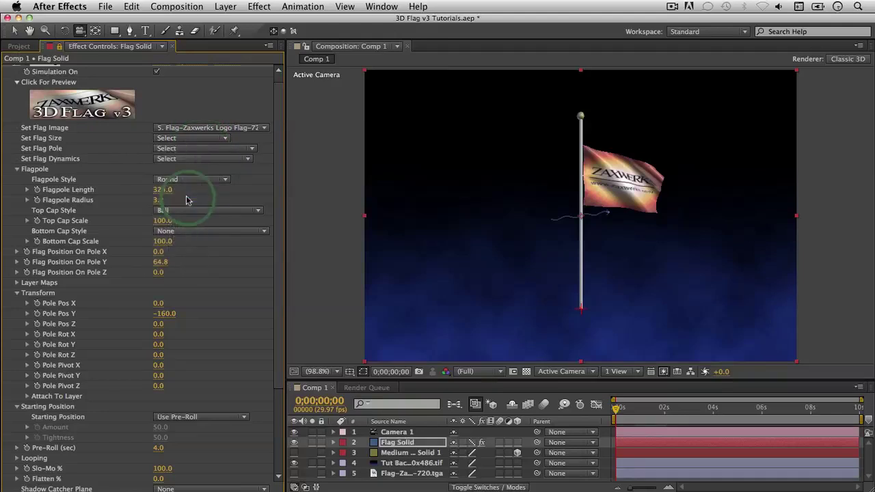
left_click(190, 148)
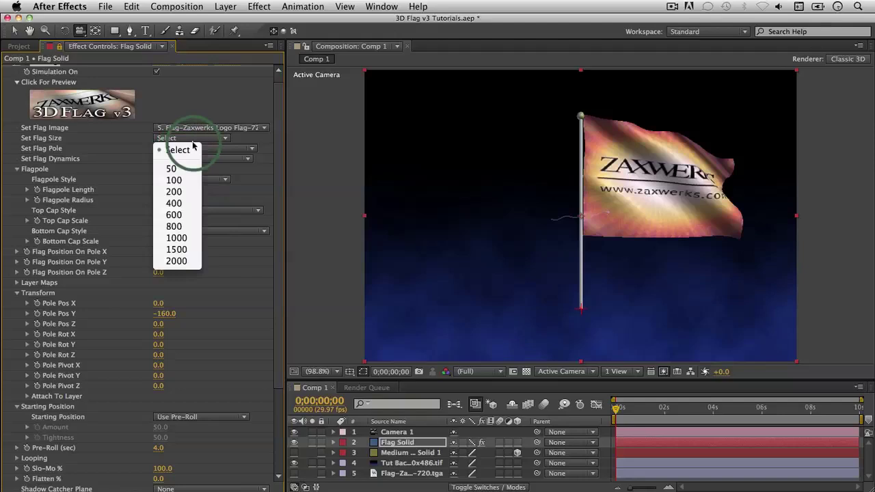
left_click(191, 183)
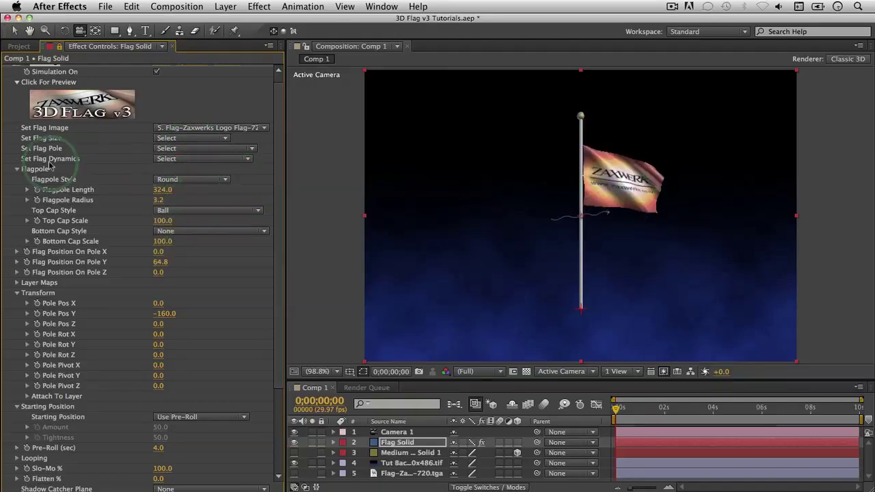
Try the Single Pole - Short and Double Pole - Short presets for the flagpole
left_click(195, 152)
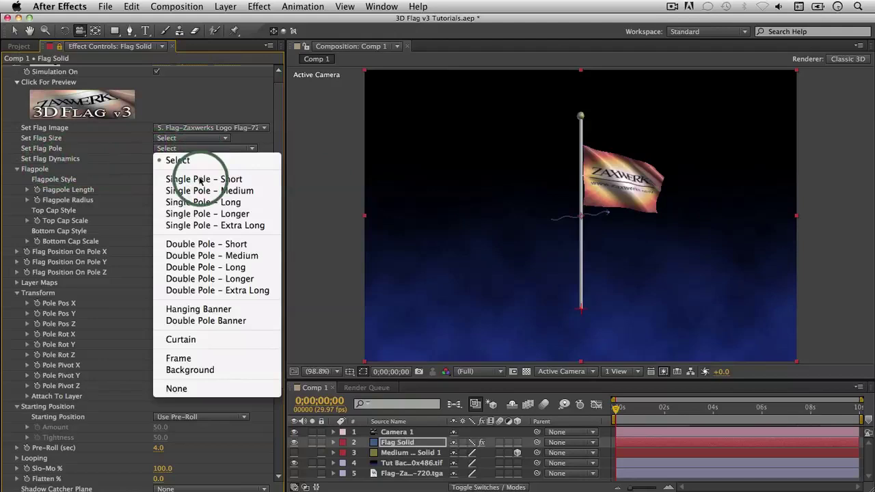
left_click(239, 179)
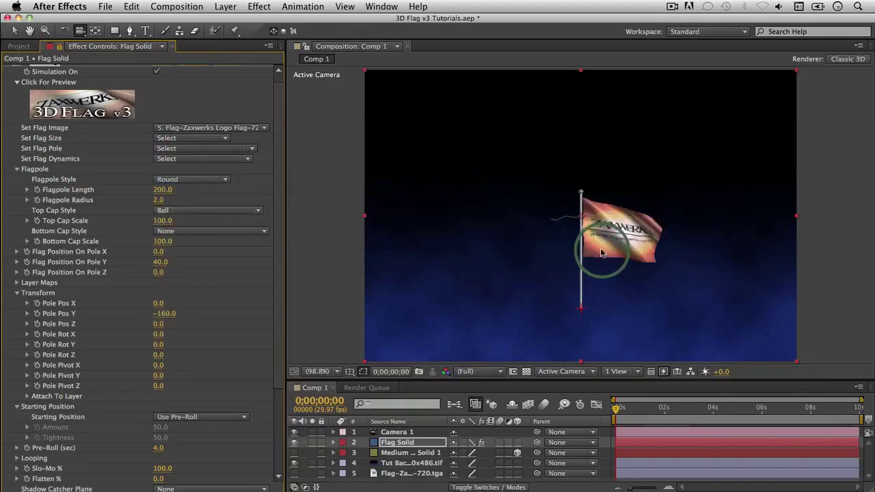
left_click(210, 150)
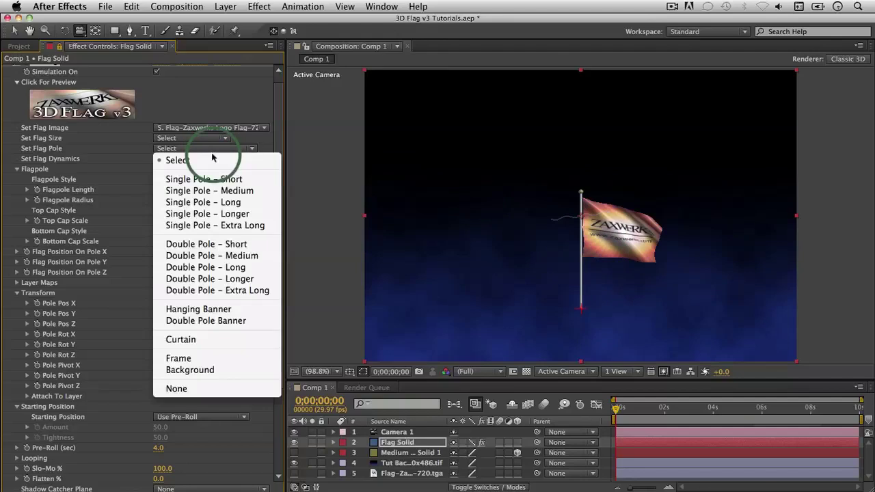
left_click(212, 244)
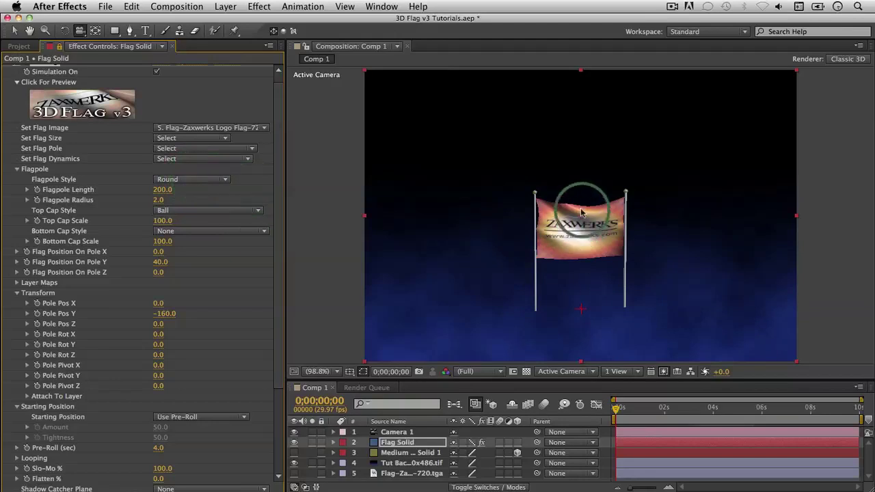
Compare the Single Pole - Medium and Single Pole - Long flagpole presets, ending on Medium
left_click(201, 148)
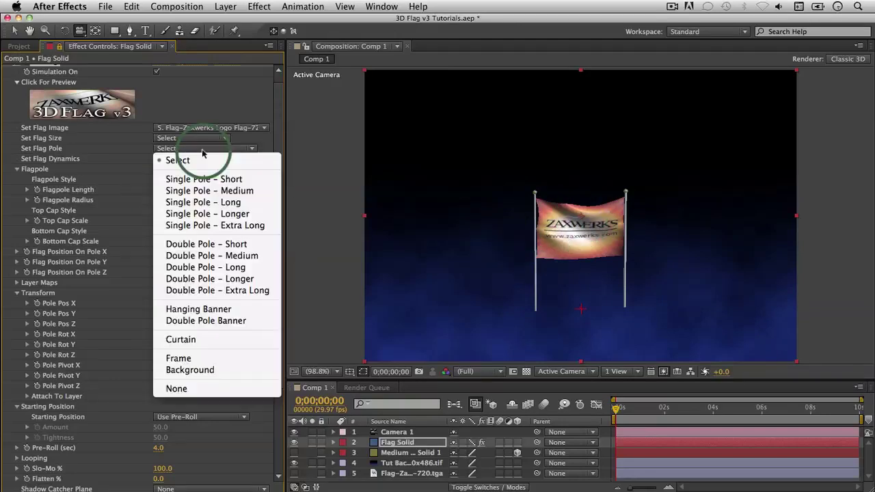
left_click(205, 192)
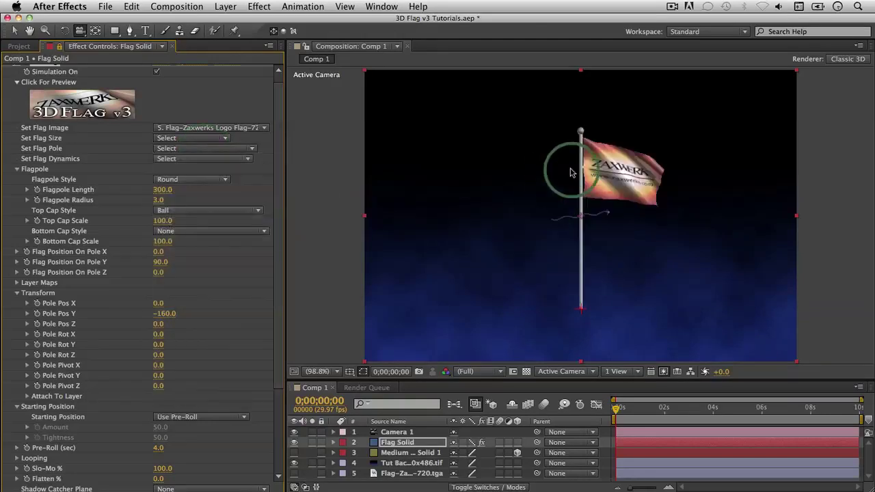
left_click(203, 149)
left_click(181, 204)
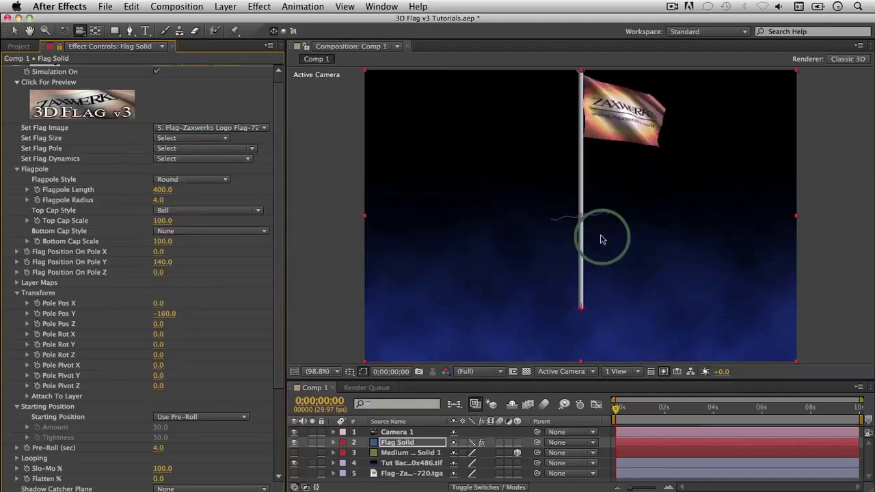
left_click(196, 149)
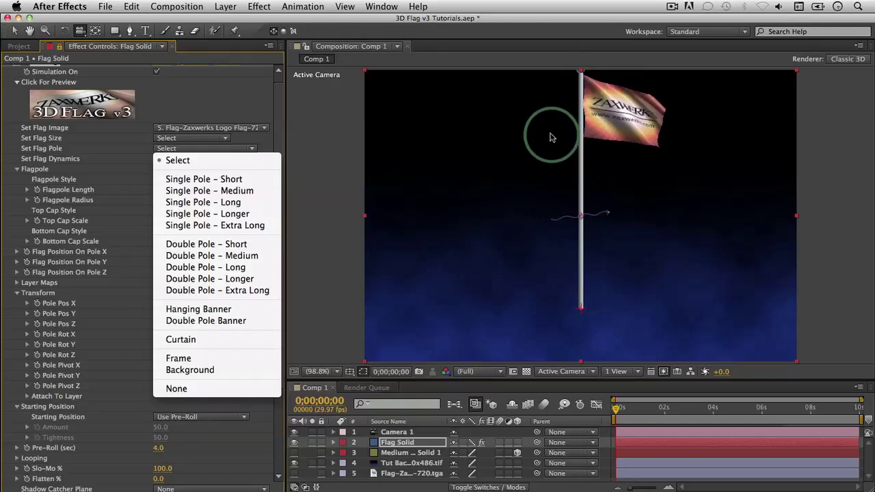
left_click(236, 203)
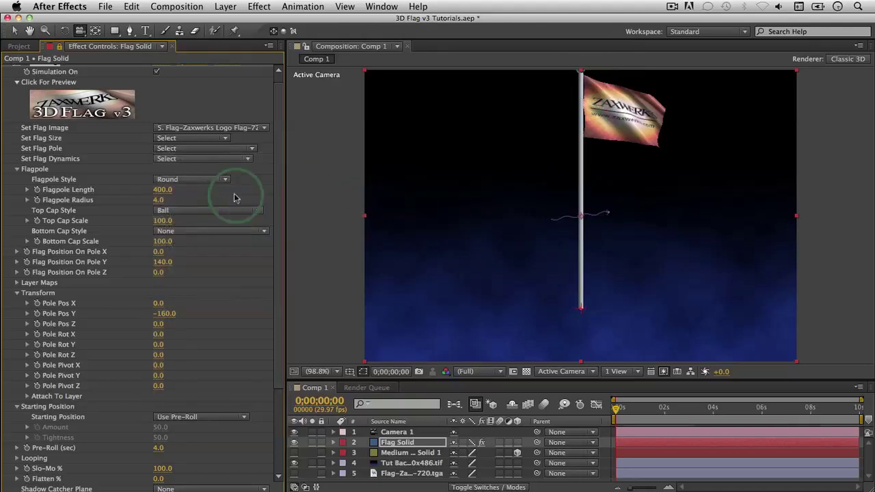
left_click(214, 152)
left_click(235, 185)
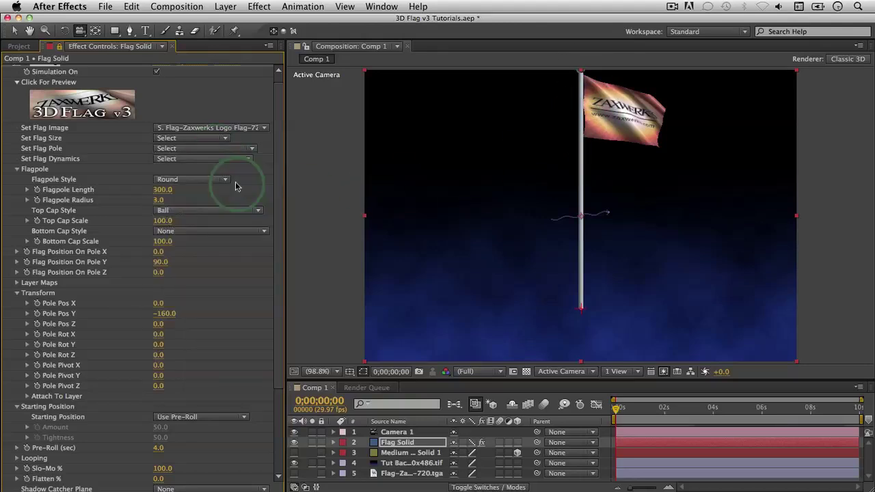
Try the Hanging Banner, Double Pole Banner and Frame presets in place of the single pole
left_click(202, 150)
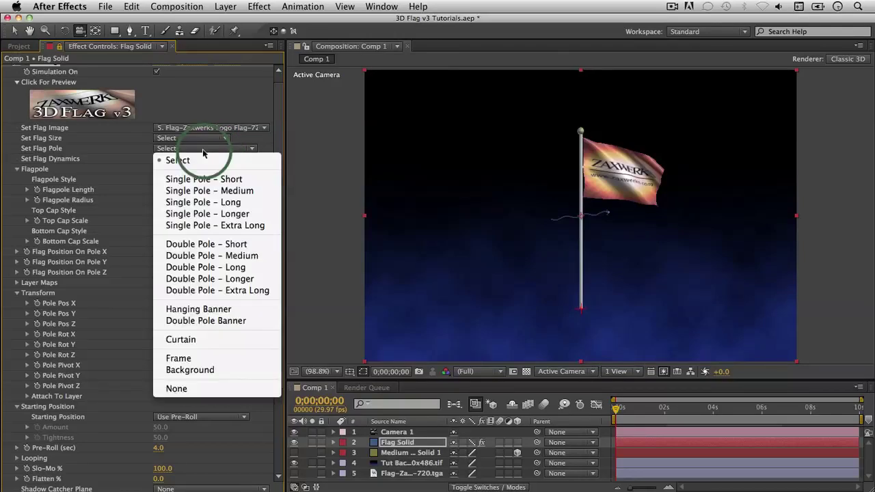
left_click(196, 310)
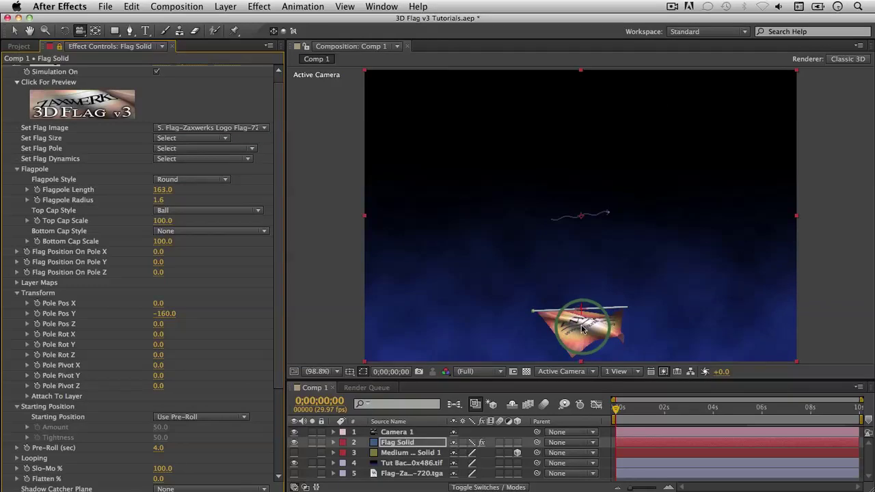
left_click(197, 159)
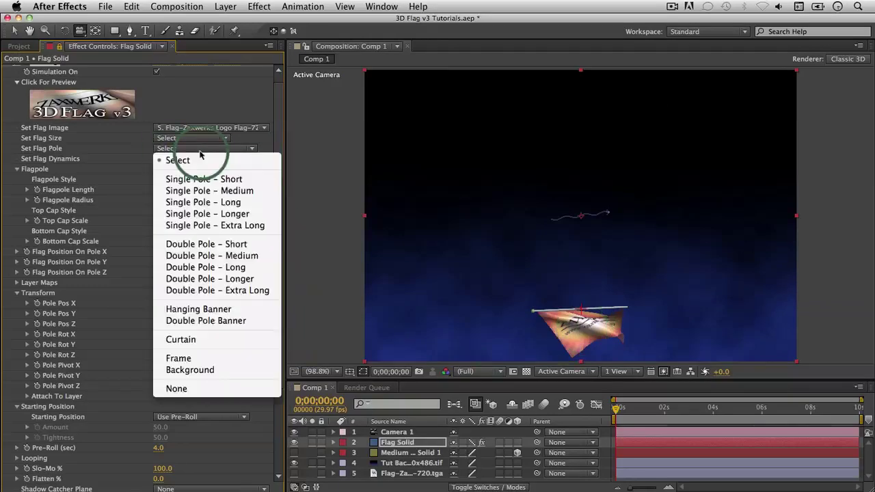
left_click(210, 322)
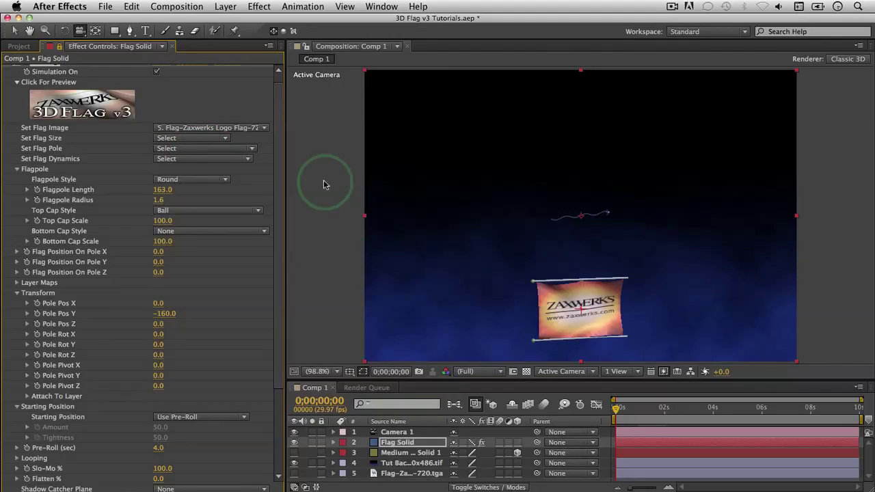
left_click(198, 159)
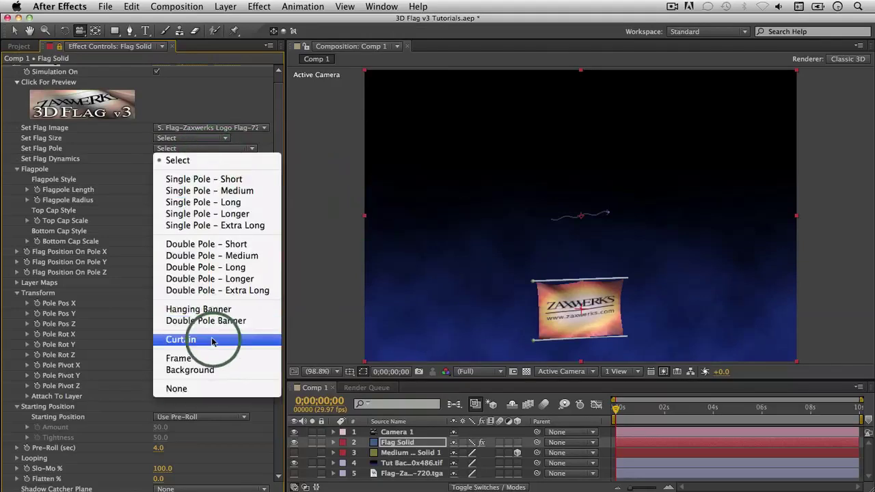
left_click(210, 360)
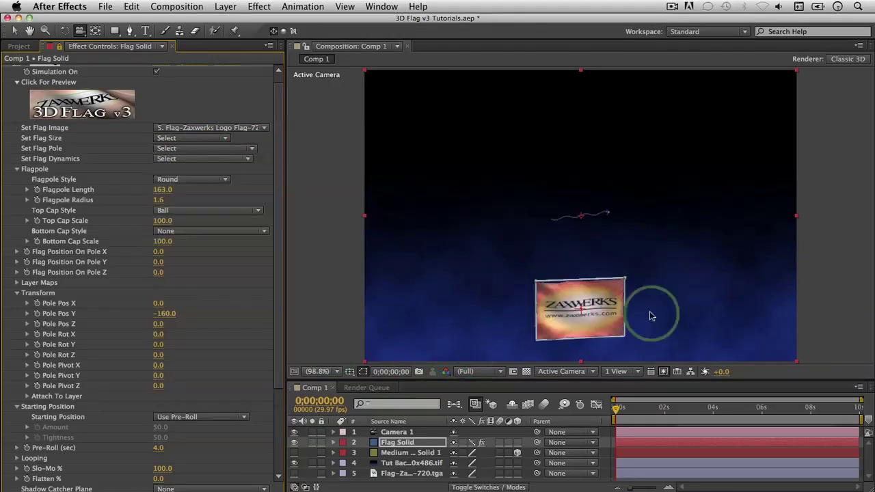
Apply the Single Pole - Medium preset to the flagpole
left_click(219, 251)
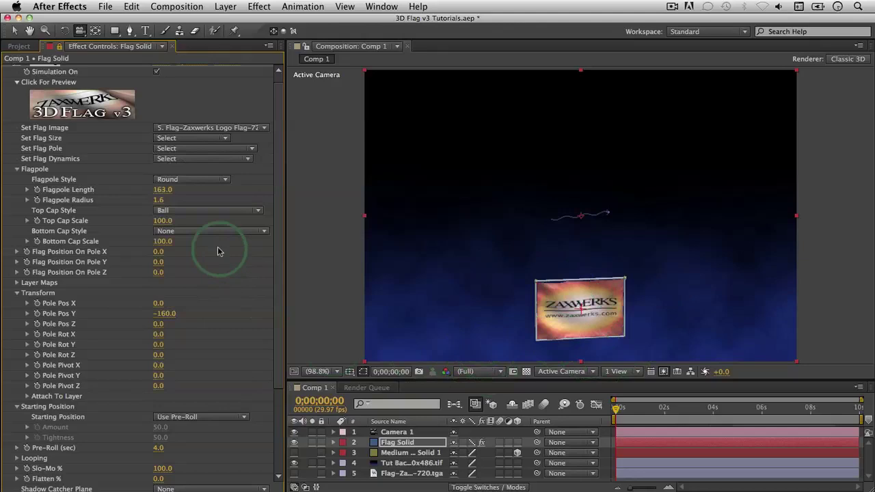
left_click(207, 158)
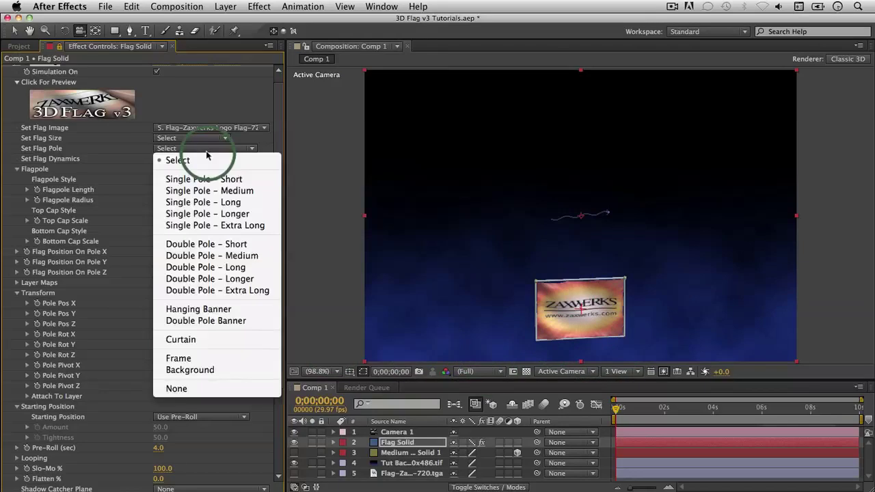
left_click(217, 191)
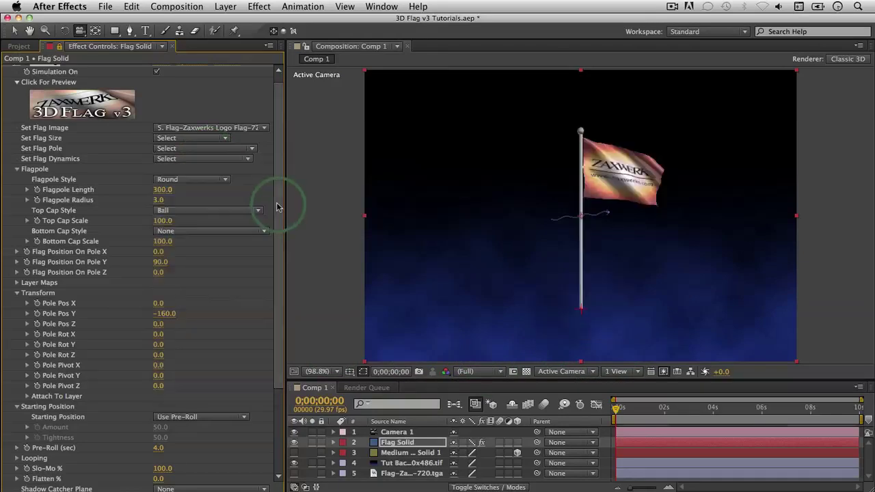
left_click(193, 179)
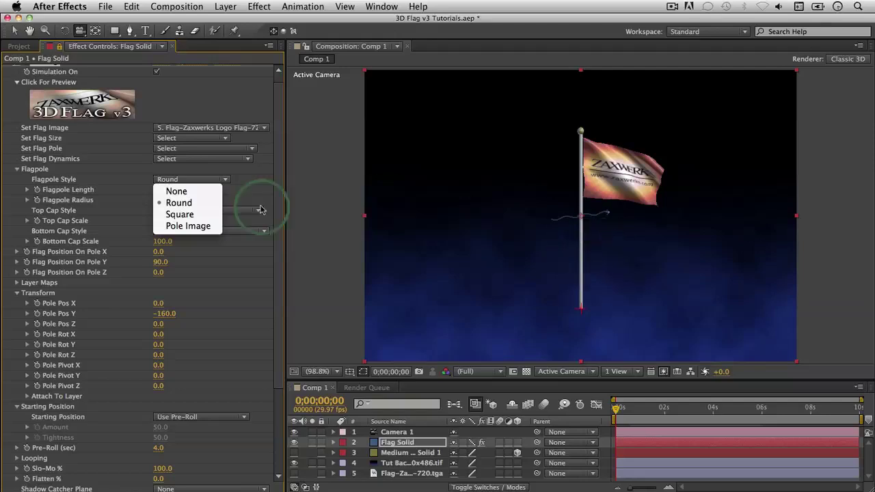
left_click(231, 269)
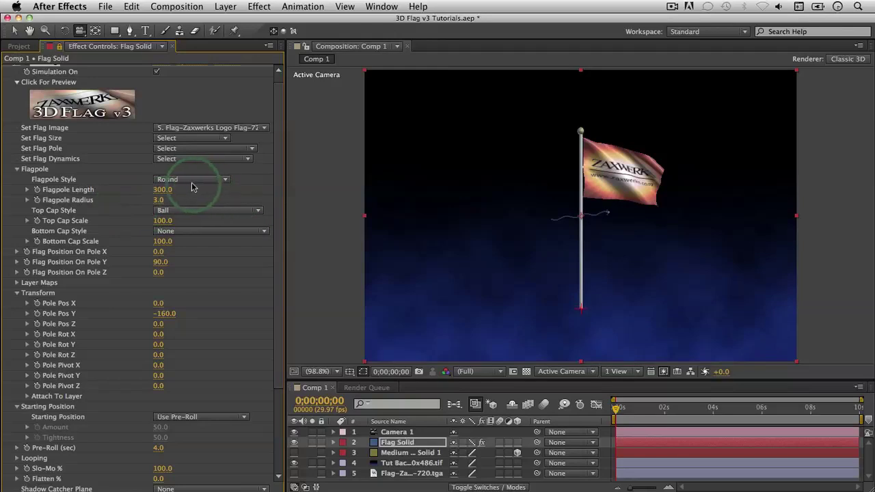
Try the Ball On Spike and Ball Ornament top caps on the flagpole, ending on Circle Plate Horizontal Pole
left_click(207, 213)
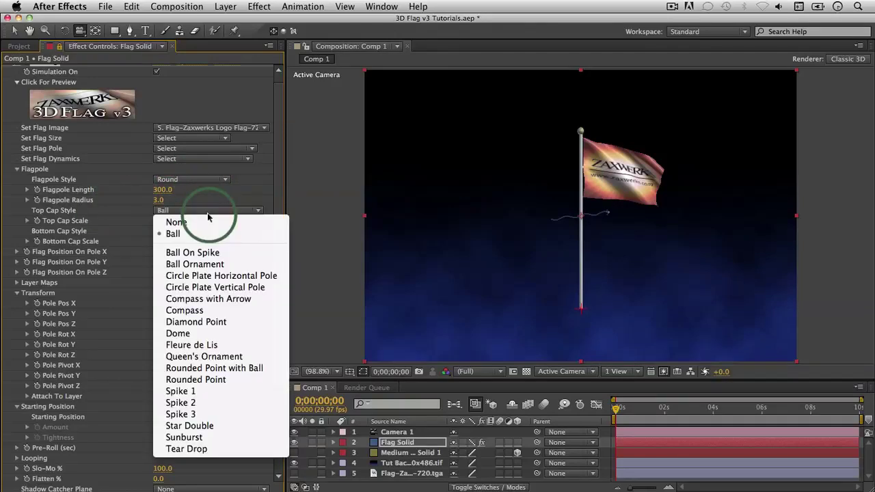
left_click(226, 252)
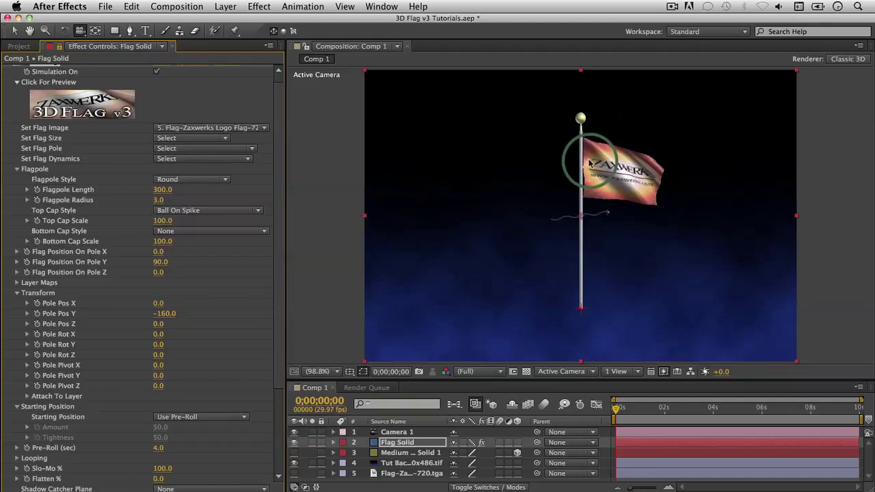
left_click(218, 213)
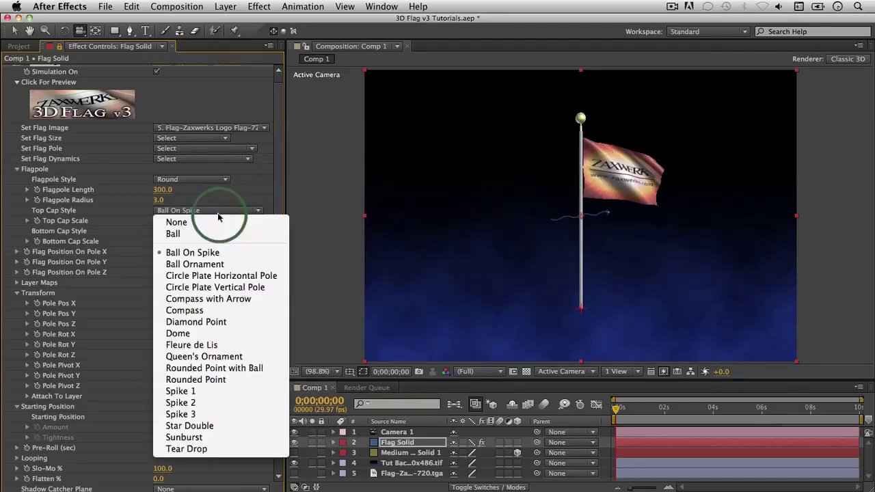
left_click(219, 204)
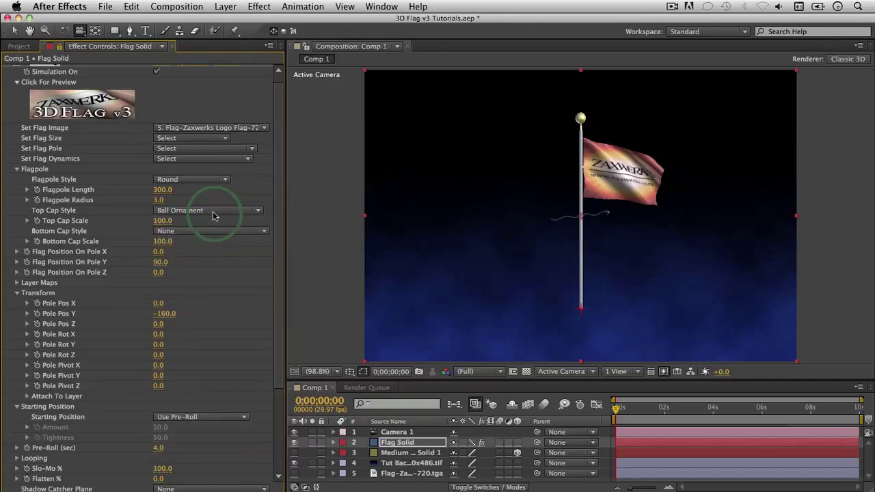
left_click(213, 216)
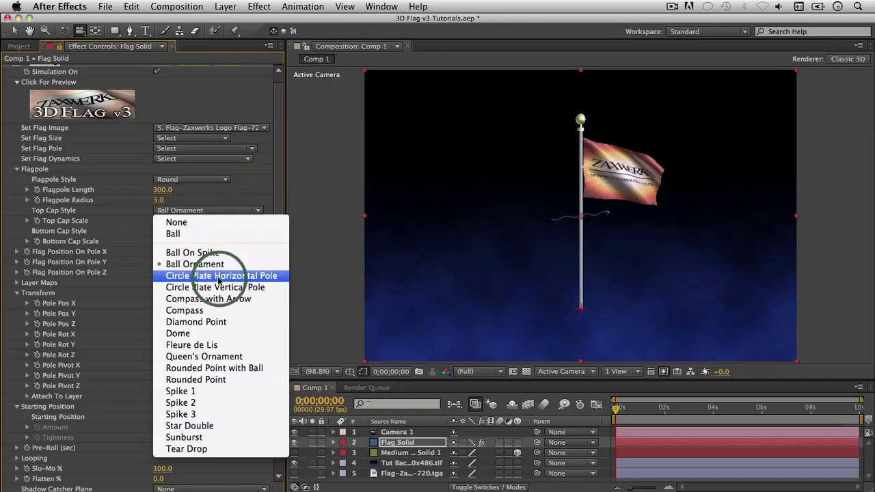
left_click(231, 219)
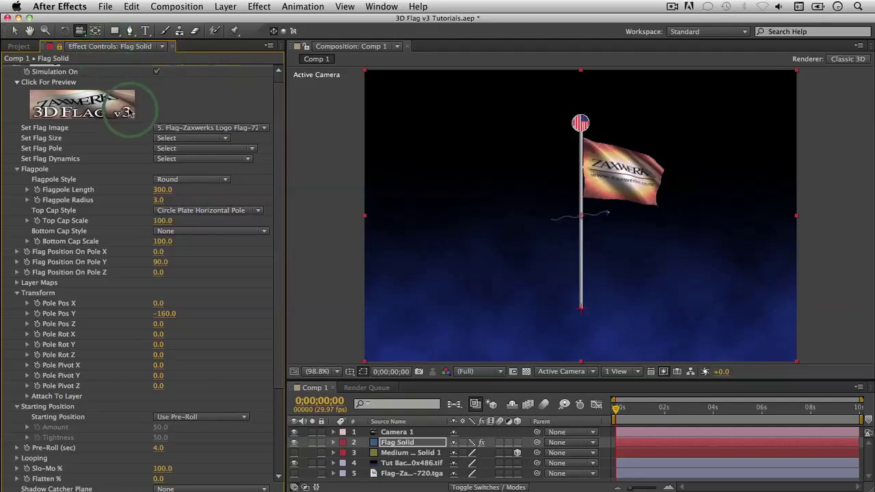
Open the 3D Flag set-up window and apply the blue European flag material to the back of the flag
left_click(112, 112)
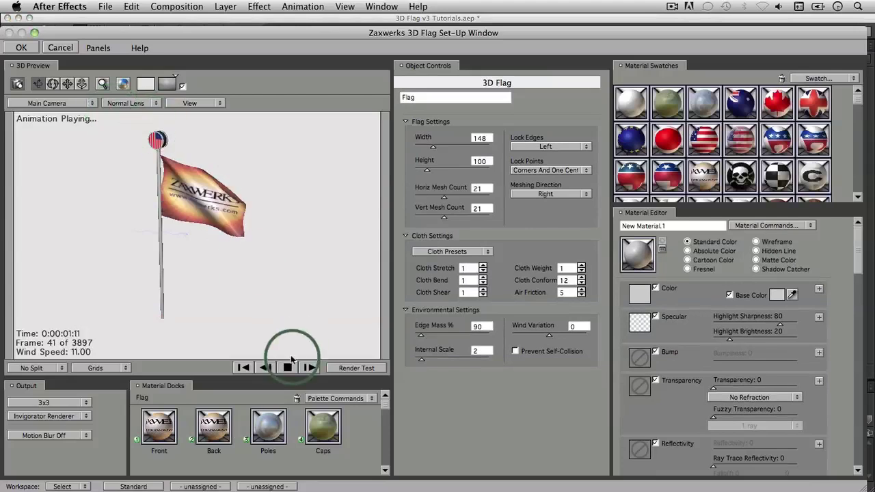
left_click(289, 368)
left_click_drag(272, 302, 305, 208)
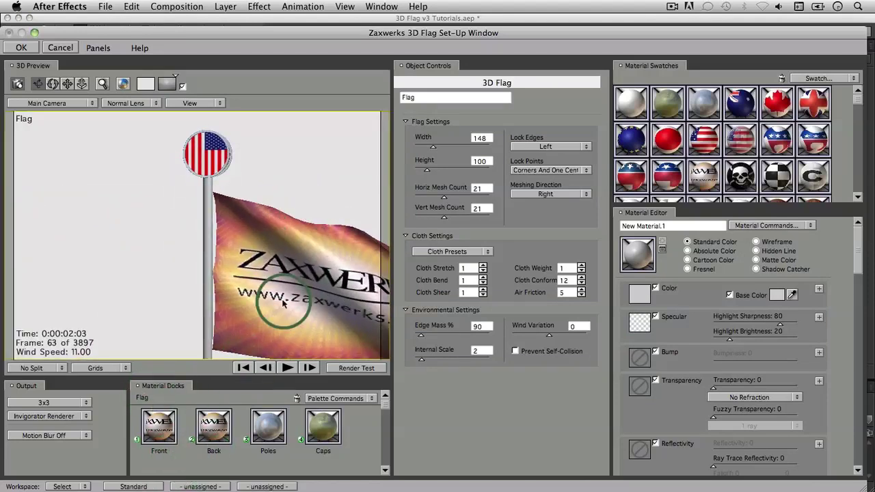
left_click_drag(286, 296, 71, 272)
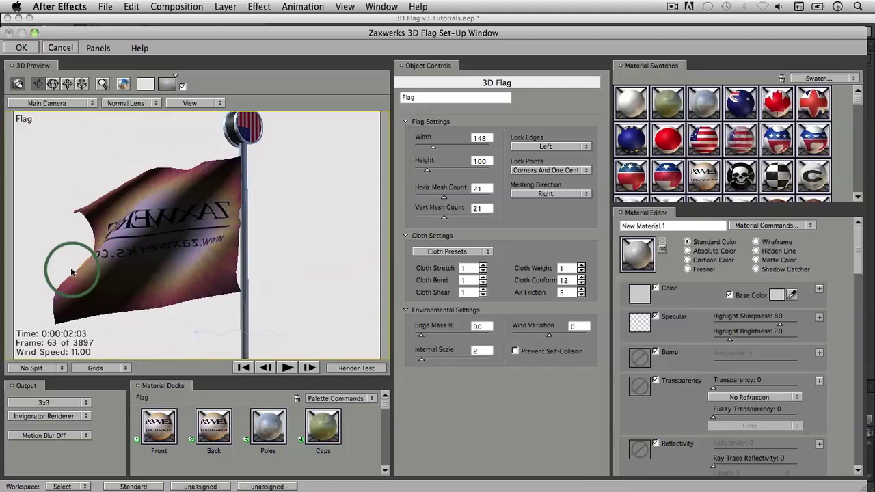
left_click(630, 140)
left_click_drag(630, 140, 171, 292)
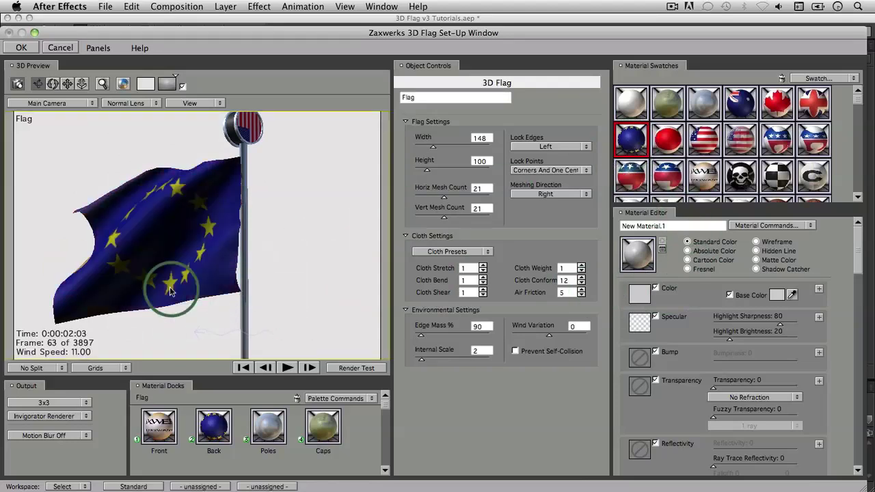
Preview the waving animation and inspect the flag's front and back materials from several angles
left_click_drag(218, 425, 391, 342)
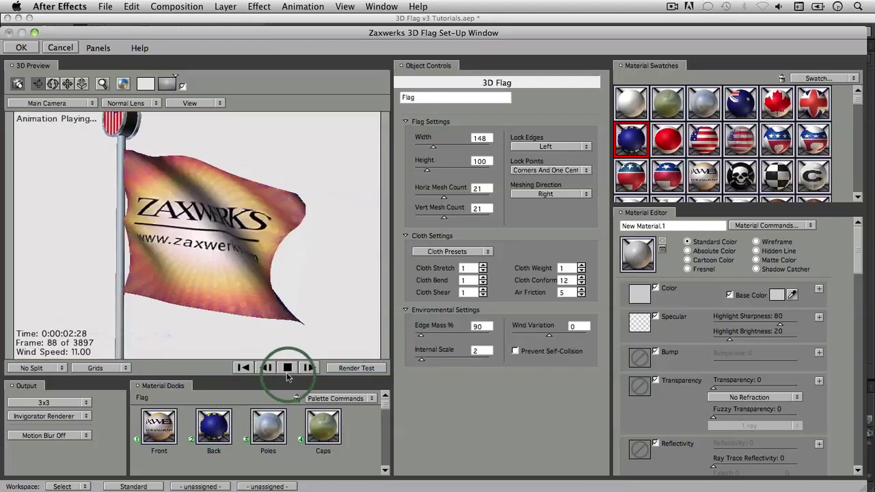
left_click(287, 369)
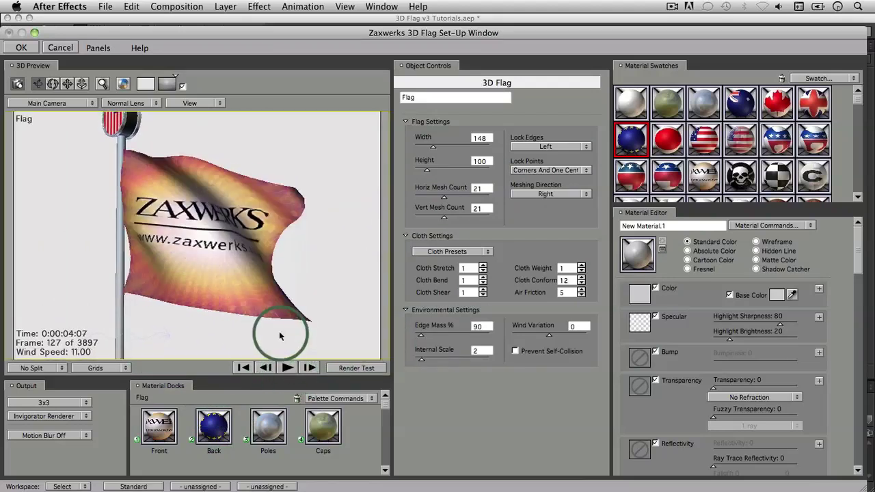
left_click_drag(289, 259, 290, 289)
left_click(202, 214)
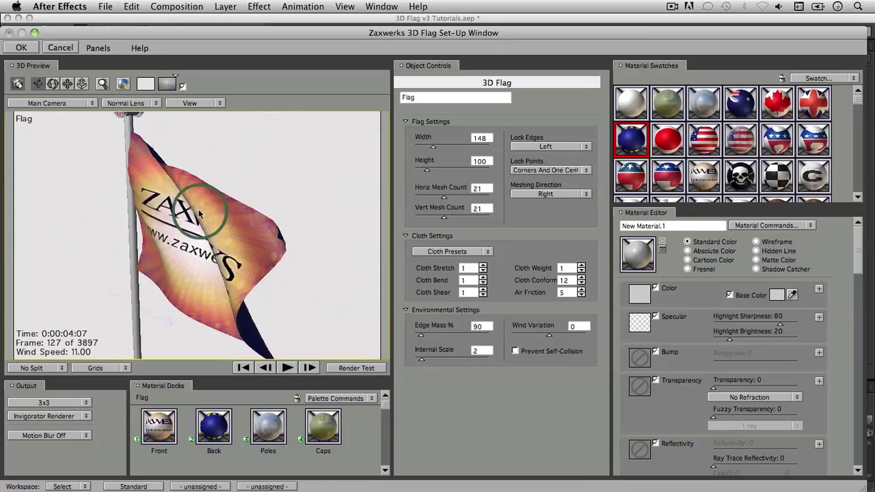
left_click(221, 247)
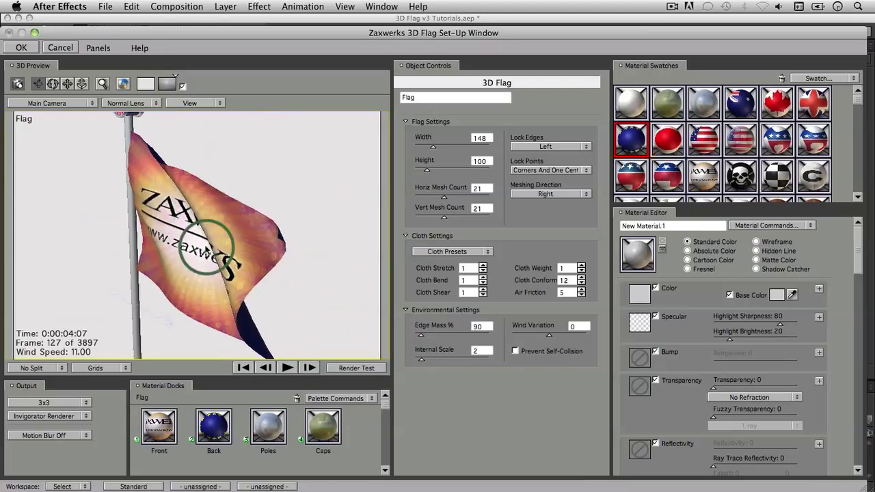
Apply the Checkered Flag material to the face of the top cap plate and load it into the Material Editor
left_click_drag(208, 247, 353, 339)
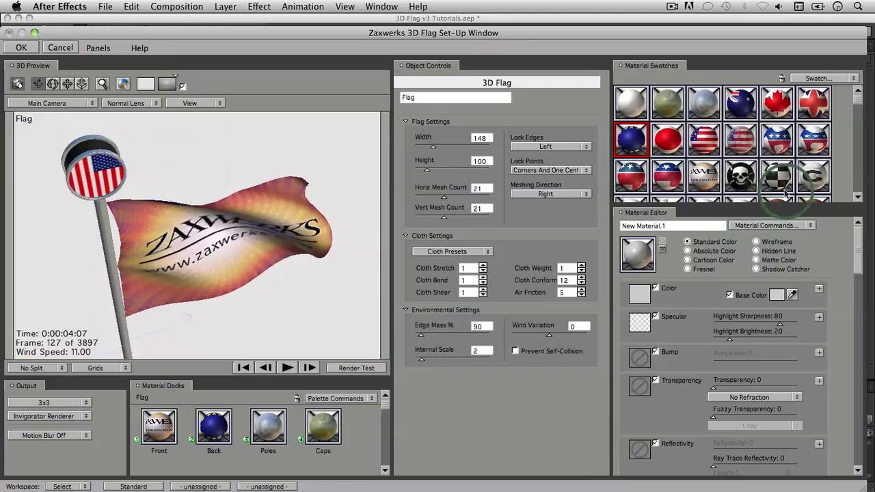
left_click_drag(766, 182, 99, 177)
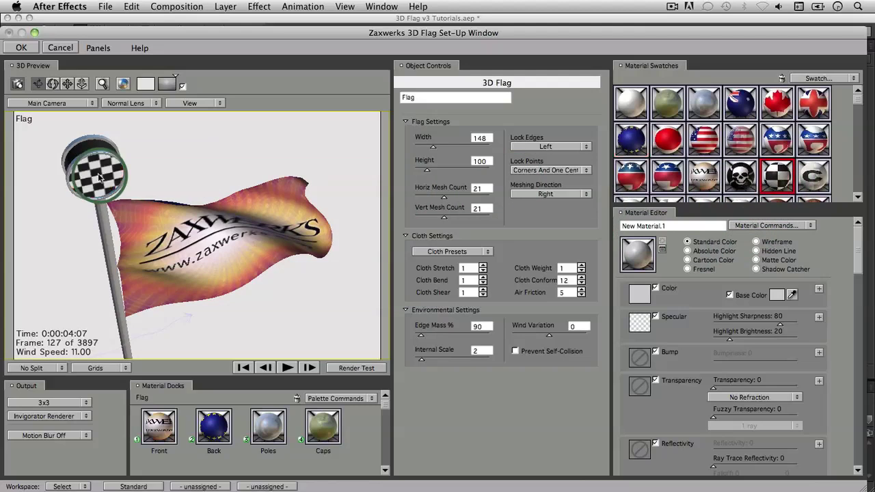
left_click_drag(235, 197, 14, 88)
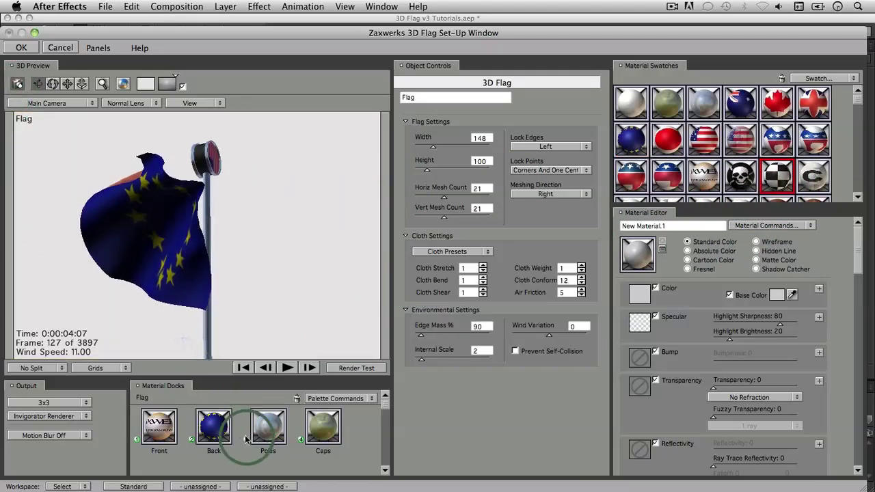
left_click_drag(299, 179, 248, 169)
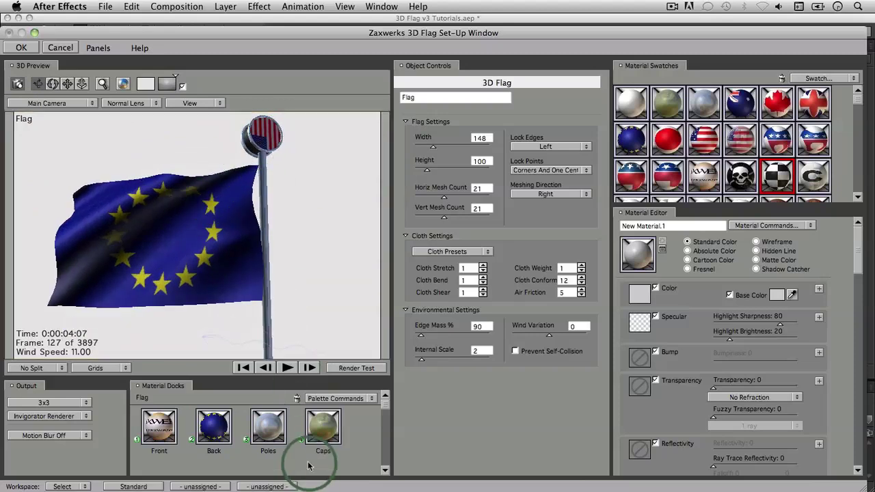
left_click_drag(171, 225, 184, 249)
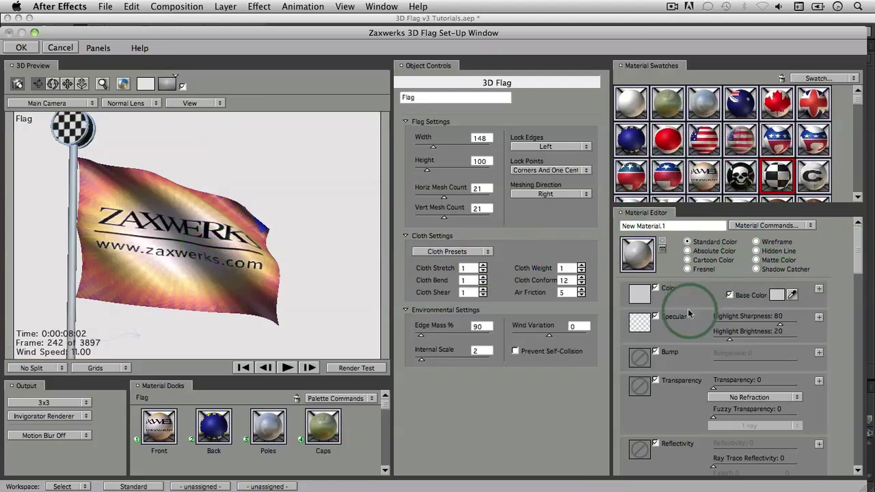
left_click_drag(736, 208, 642, 265)
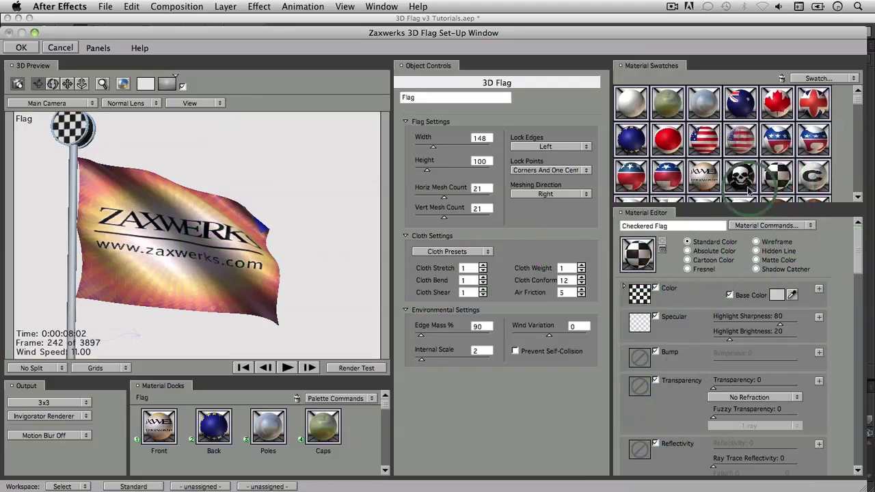
Try the reflective gold material on the front of the flag and preview the waving animation
mouse_move(859, 107)
left_mouse_down()
mouse_move(854, 172)
mouse_move(851, 118)
left_mouse_up()
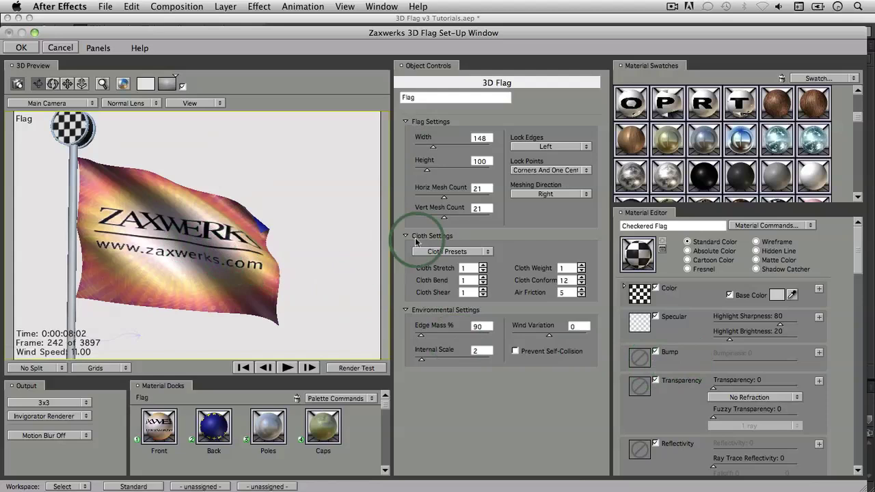
left_click(675, 144)
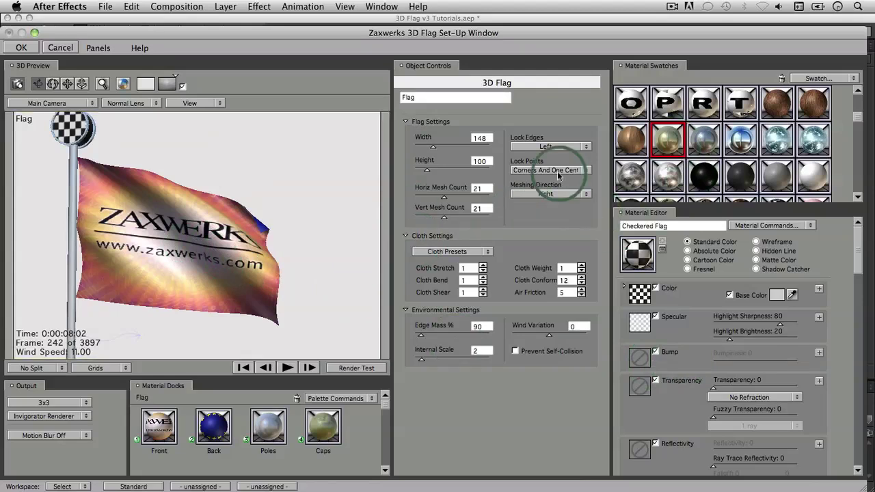
left_click(194, 243)
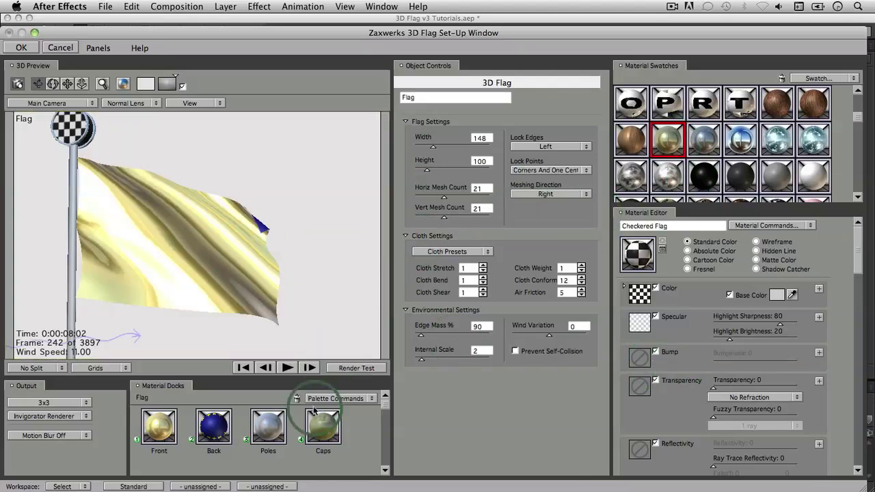
left_click(287, 369)
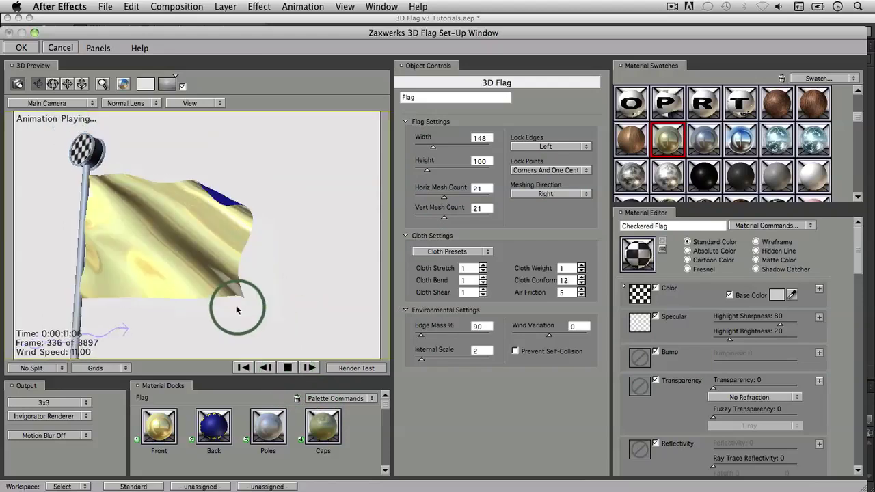
left_click(288, 369)
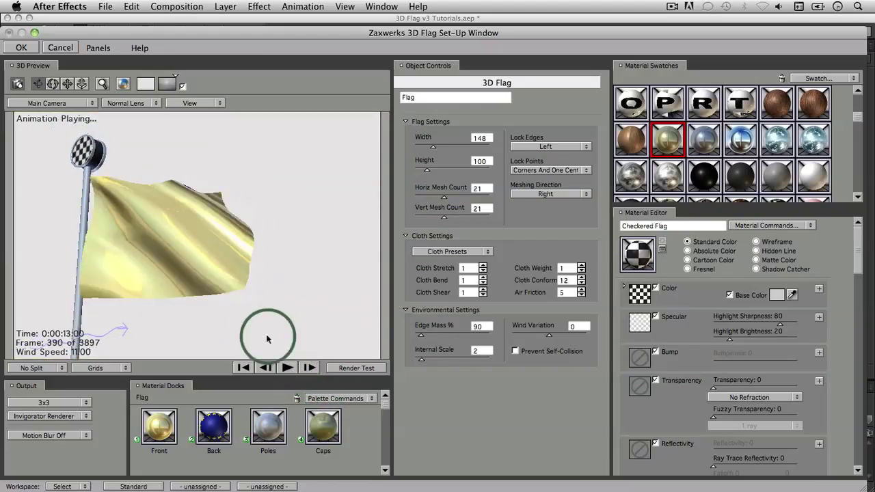
Try the dark brown wood material on the front of the flag and preview its motion
left_click_drag(194, 286, 613, 149)
left_click_drag(411, 163, 297, 201)
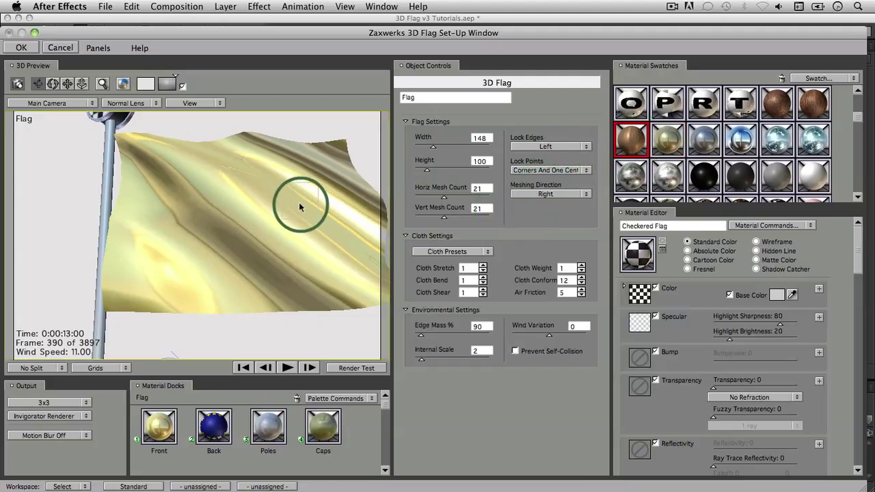
left_click_drag(628, 152, 274, 236)
left_click(287, 369)
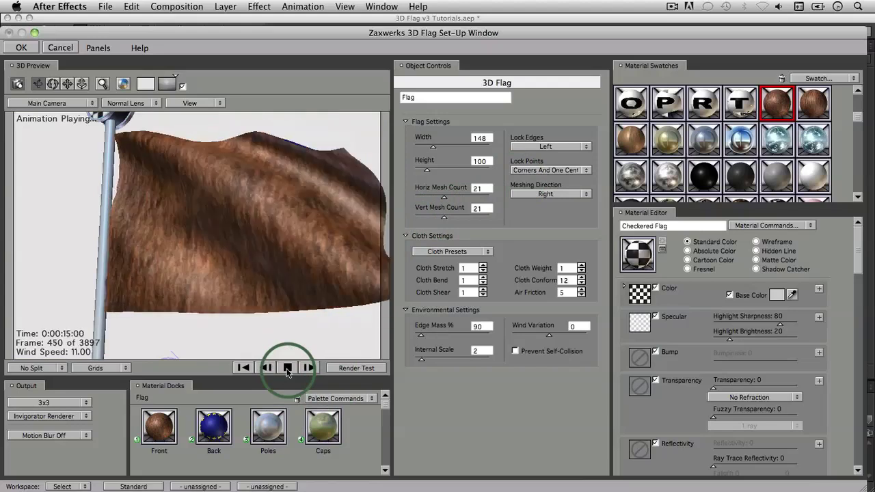
left_click(287, 369)
Try the blue-sky chrome material on the front of the flag and play the animation
left_click_drag(740, 142, 313, 299)
left_click(286, 367)
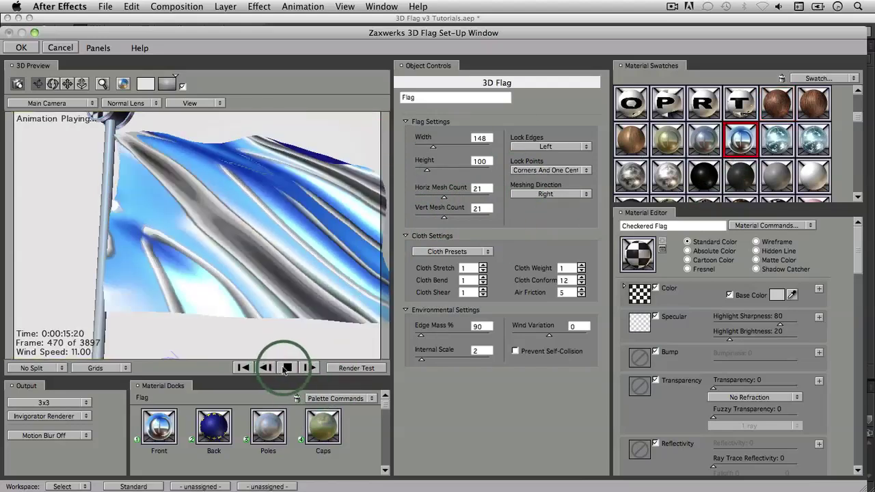
left_click(296, 347)
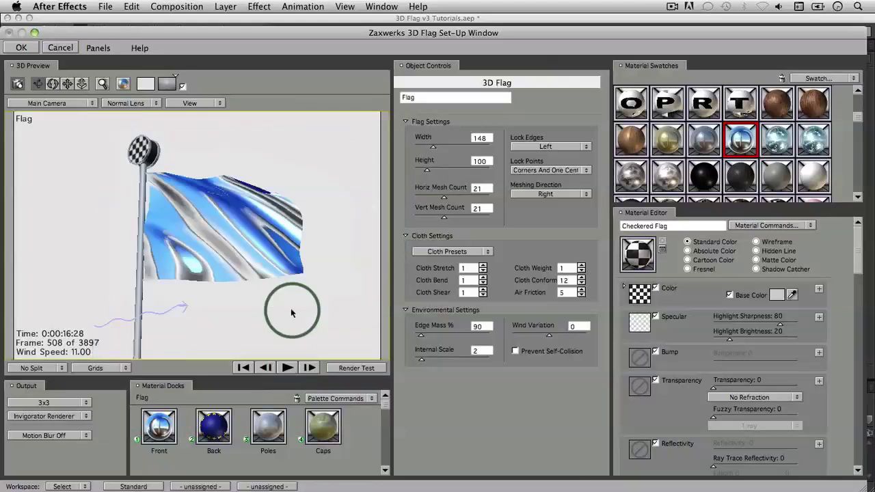
Apply the gold material to the front of the flag and accept the set-up changes
left_click_drag(667, 141, 228, 232)
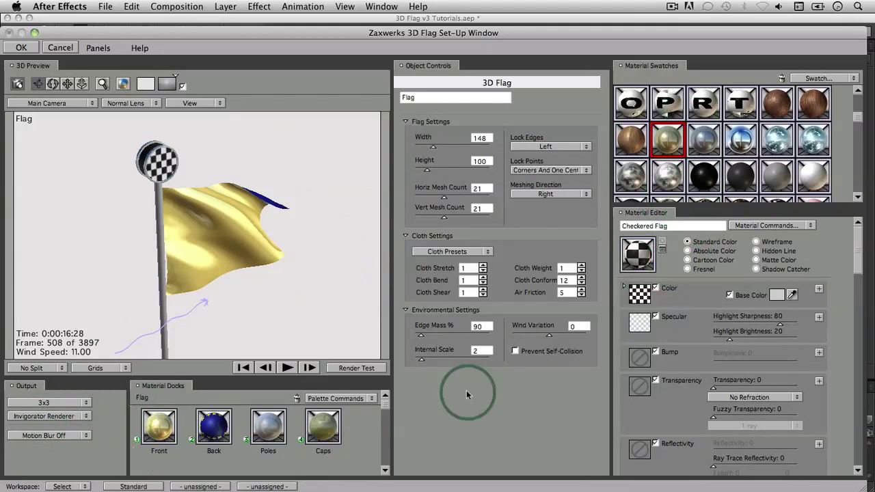
left_click(21, 48)
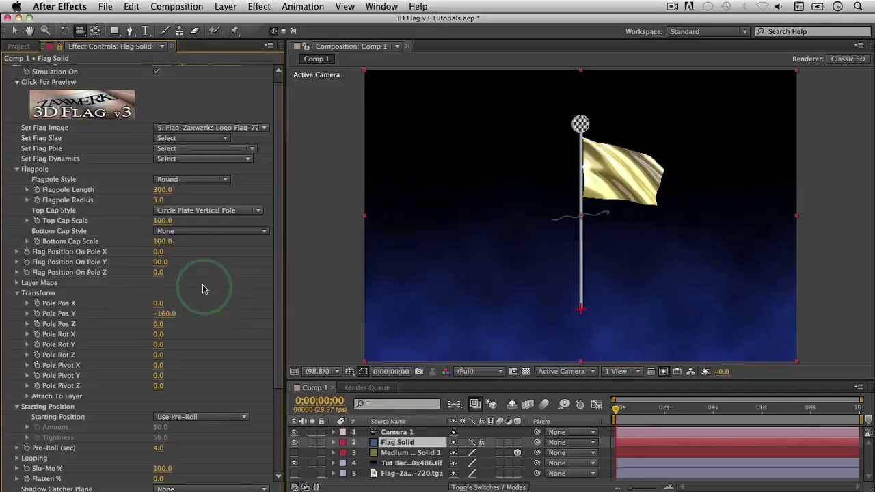
Set the top cap of the flagpole to the Fleure de Lis style
left_click(200, 181)
left_click(204, 200)
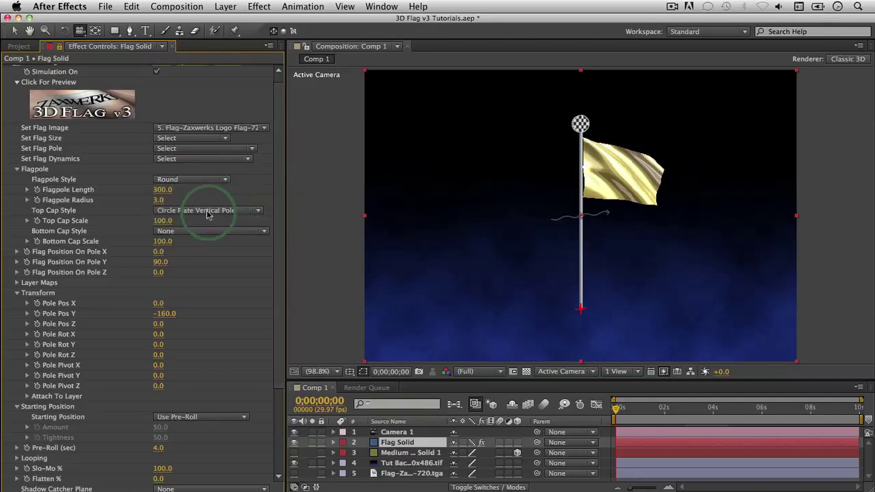
left_click(208, 214)
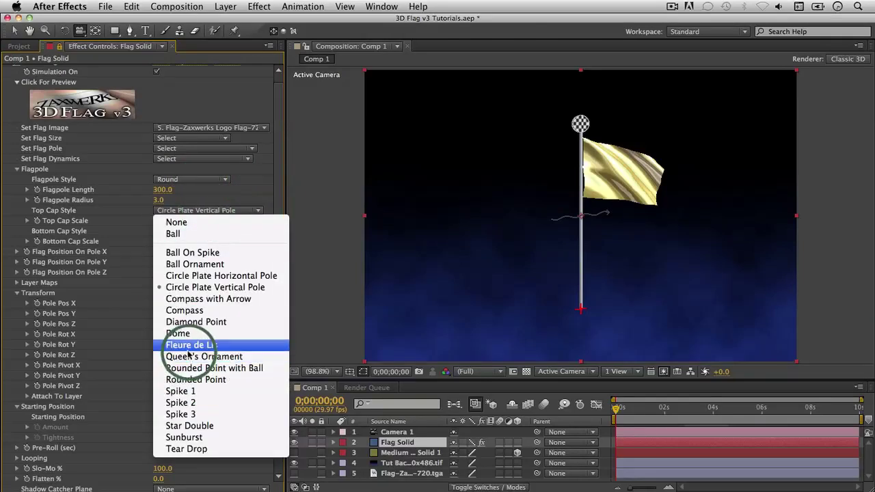
left_click(189, 345)
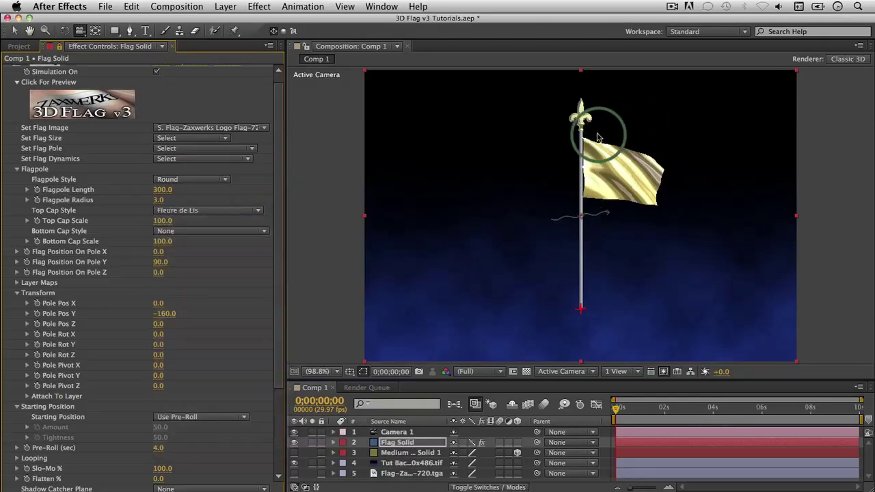
Give the flagpole a Stand-Speaker bottom cap and orbit the camera to view the stand from a higher angle
left_click(205, 231)
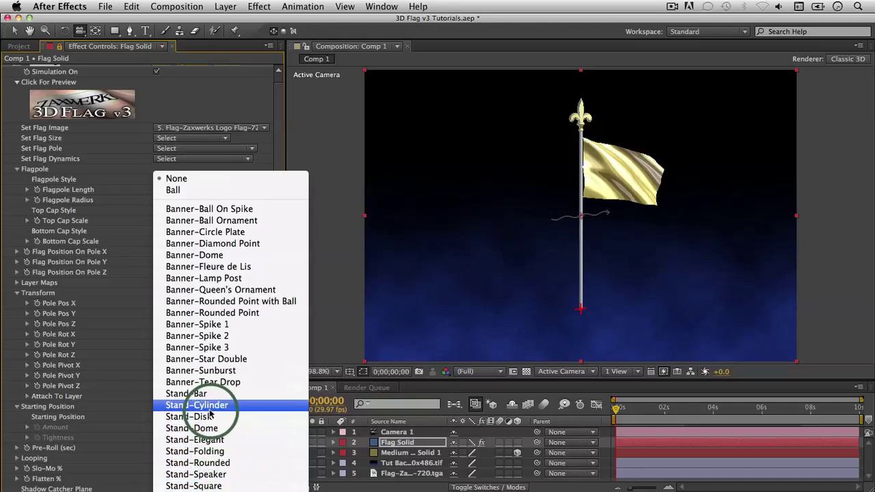
left_click(209, 475)
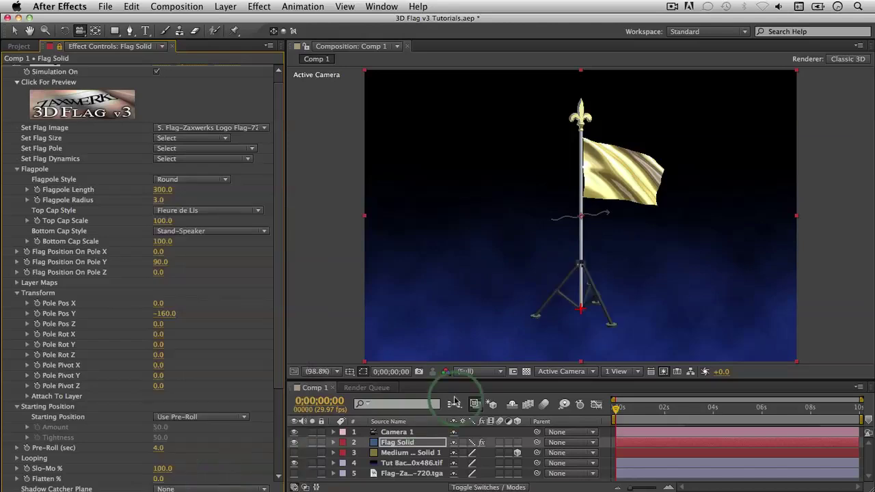
left_click_drag(654, 299, 611, 313)
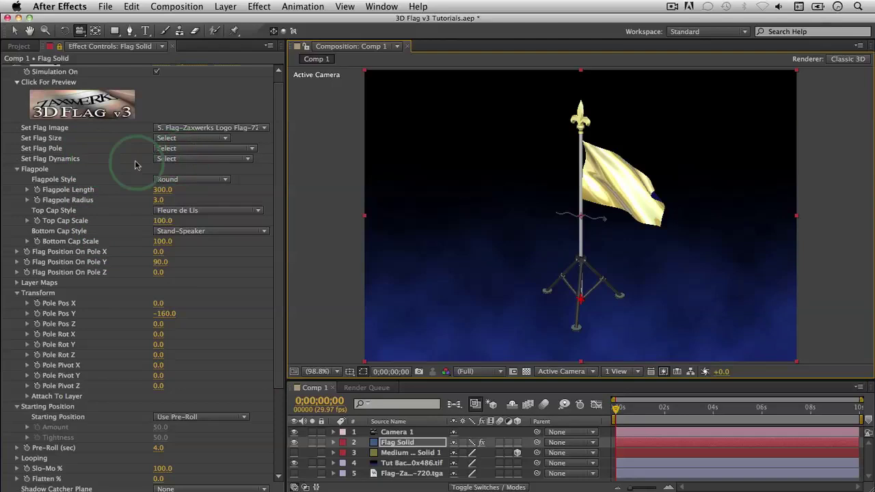
Try the Act Like a Gigantic Flag dynamics preset and preview the waving cloth up close in the set-up window
left_click(182, 160)
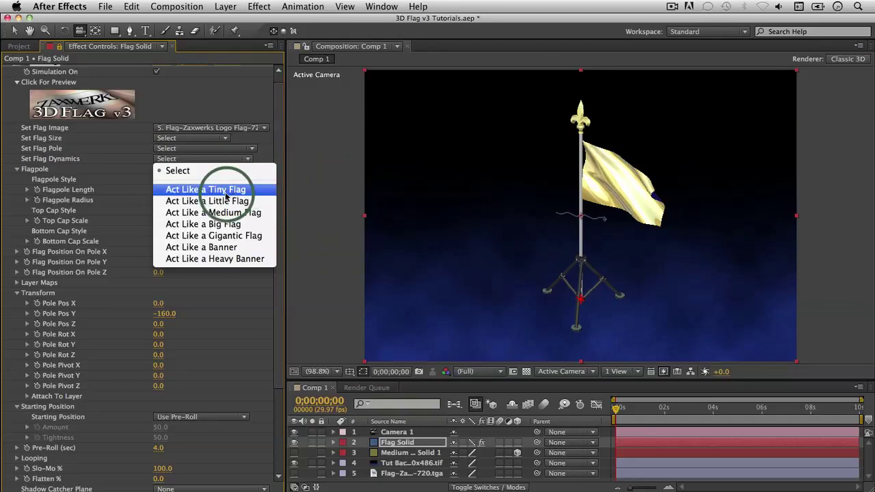
left_click(238, 235)
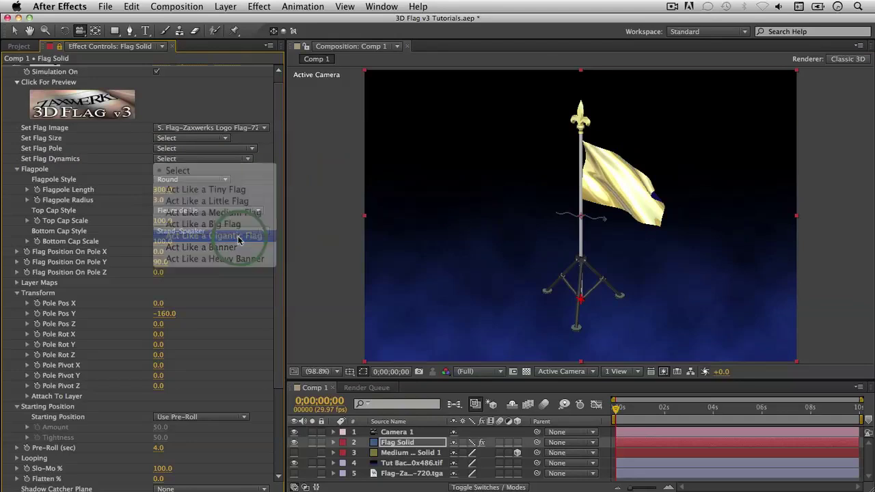
left_click(136, 111)
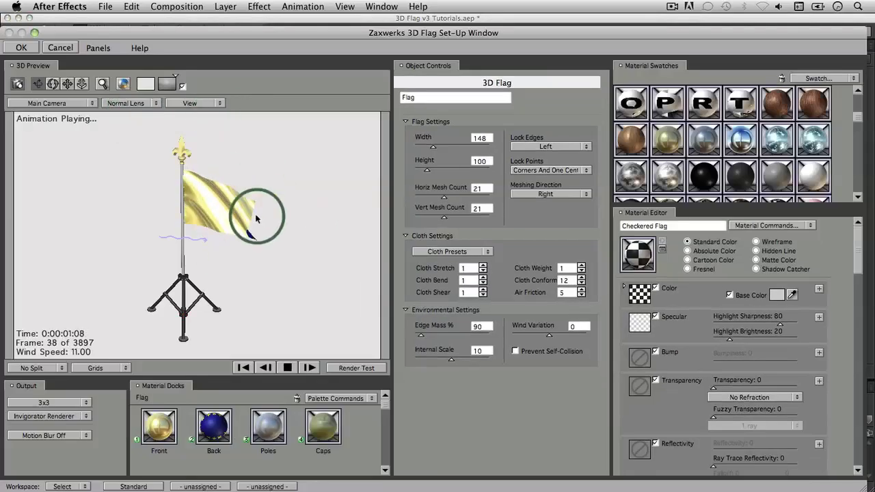
scroll(268, 247, "up", 5)
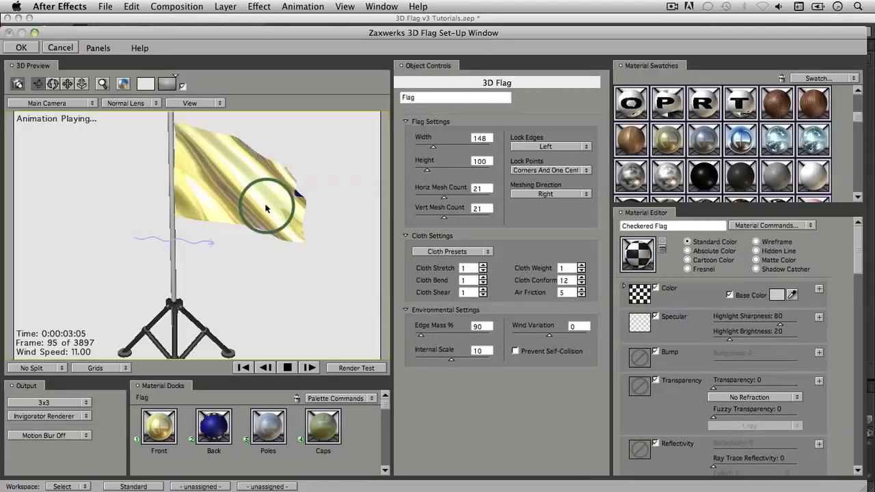
left_click_drag(285, 173, 221, 242)
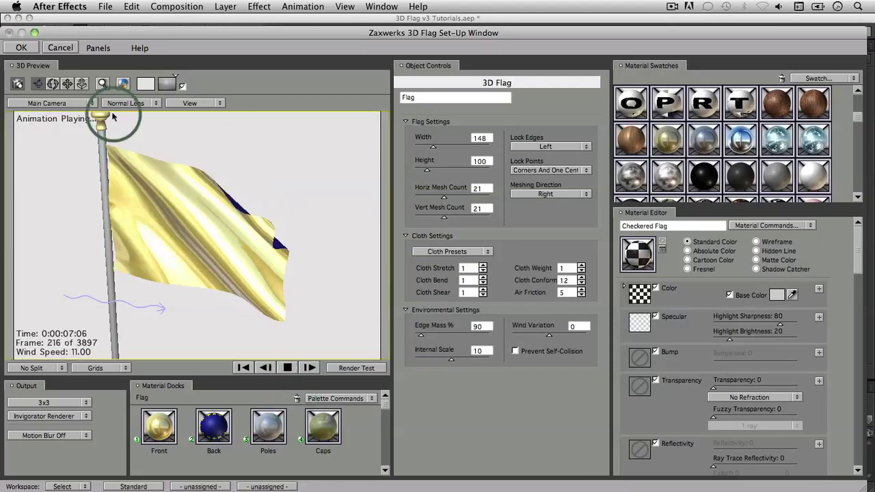
left_click(34, 52)
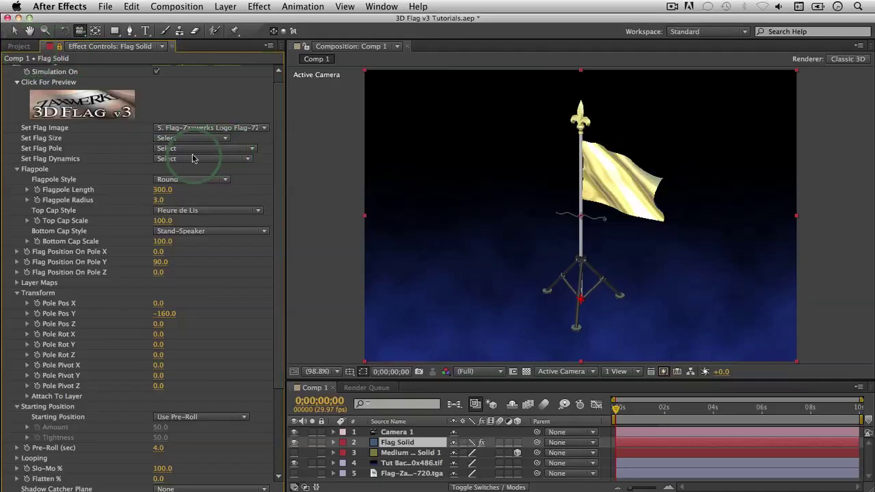
Apply the Act Like a Tiny Flag dynamics preset, preview its motion in the set-up window and accept the set-up
left_click(193, 158)
left_click(191, 190)
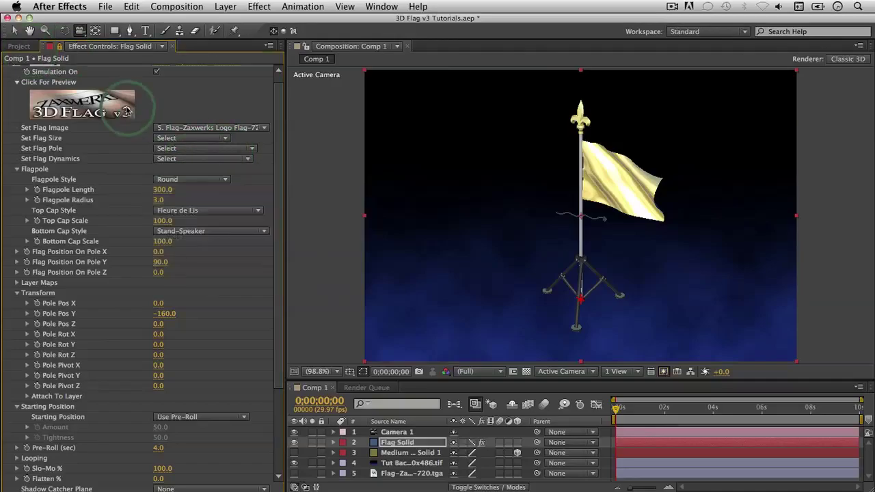
left_click(126, 112)
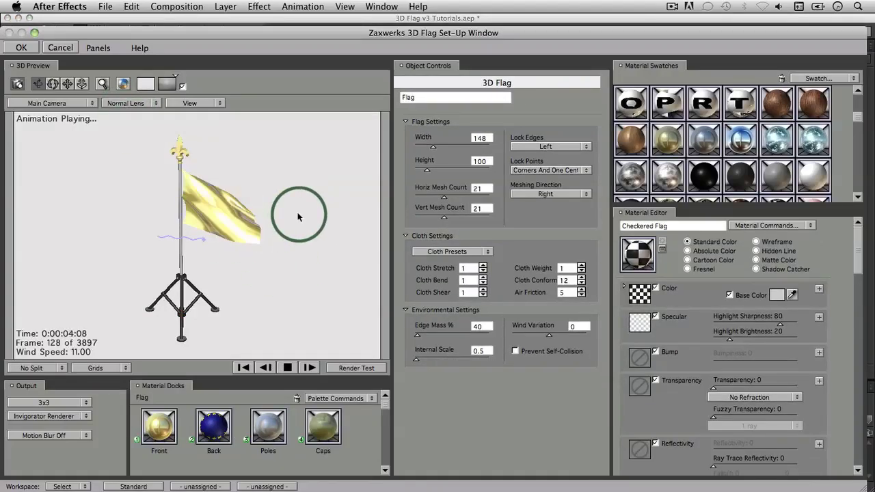
left_click(287, 367)
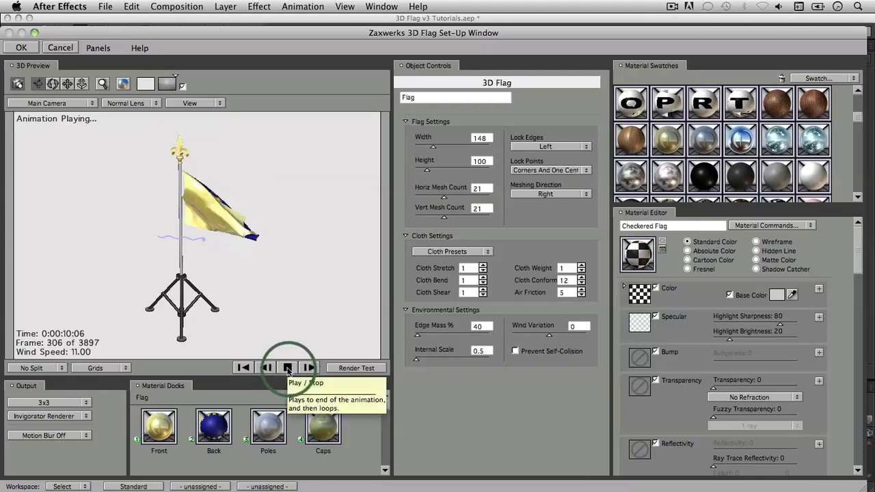
left_click(21, 47)
left_click(258, 184)
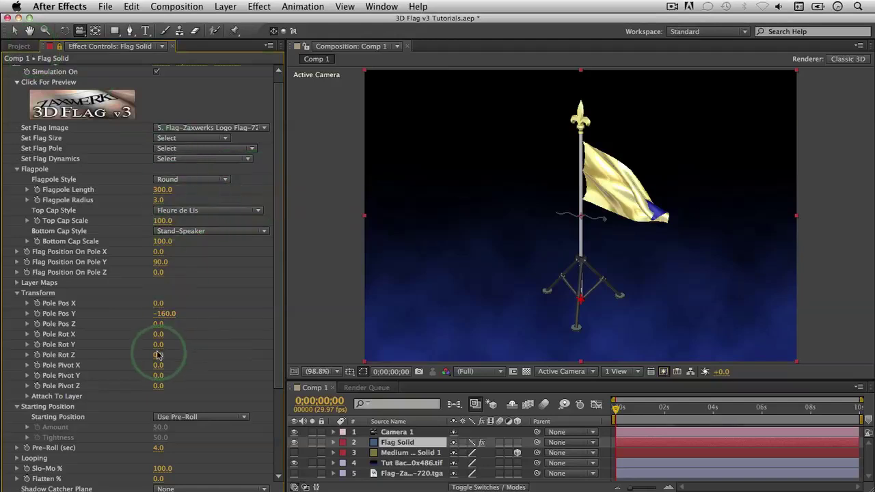
Examine the flag effect's layer maps, transform, starting position, pre-roll and wind force parameters
left_click(16, 282)
scroll(43, 290, "down", 2)
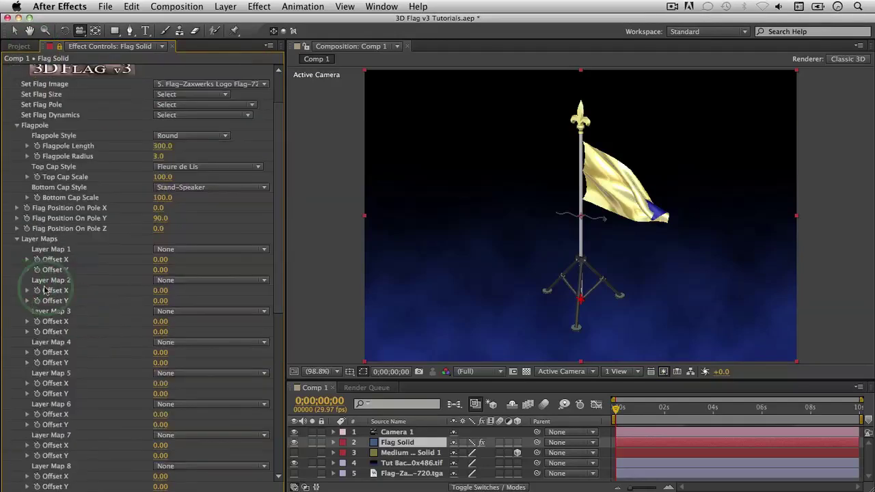
left_click(17, 239)
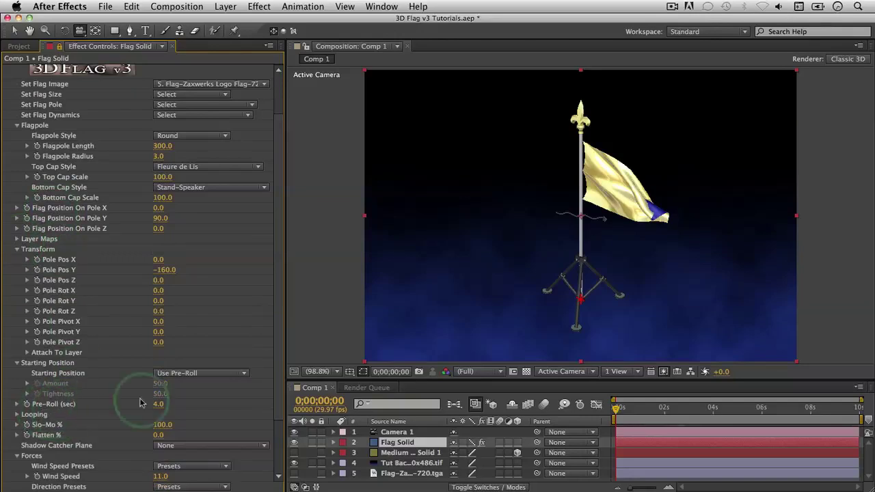
left_click(23, 405)
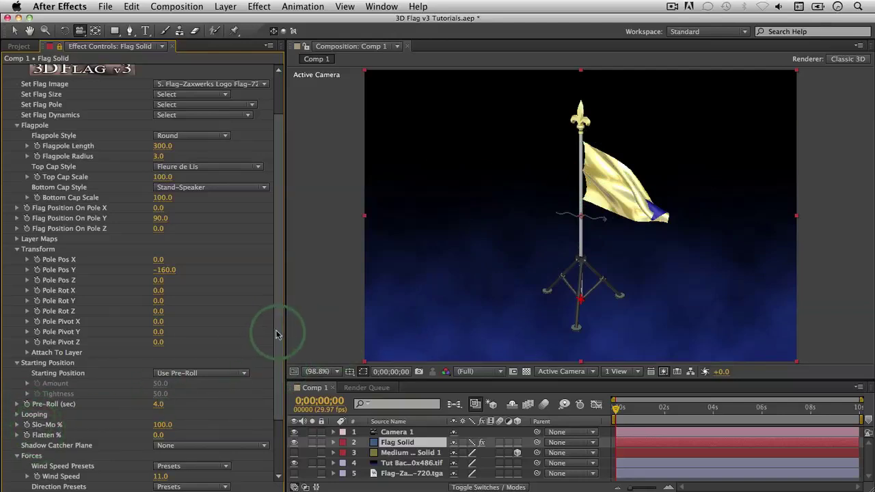
scroll(266, 355, "down", 3)
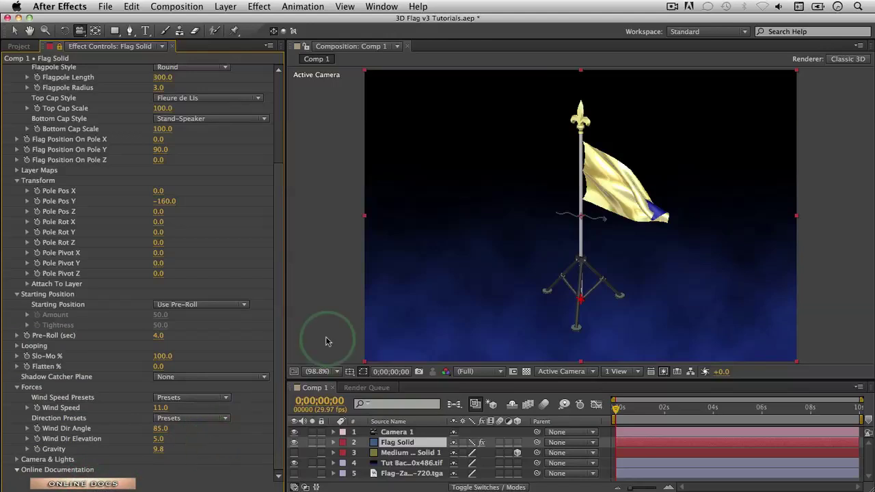
left_click_drag(279, 290, 281, 169)
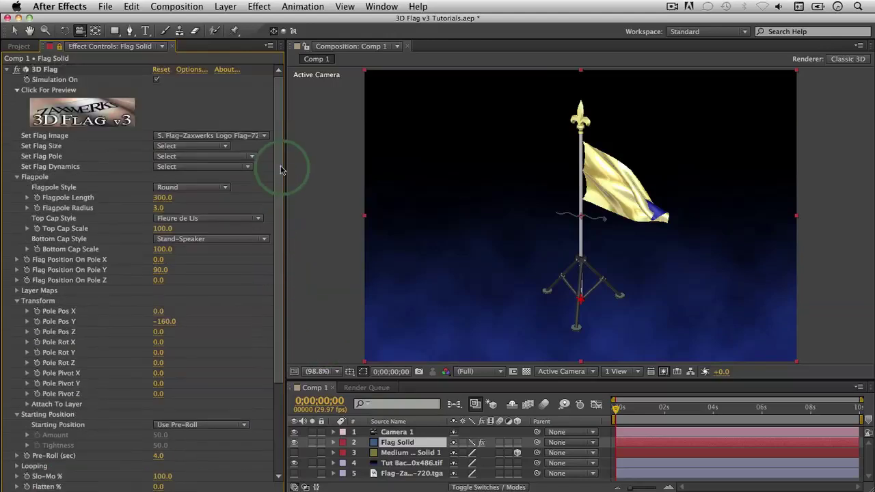
Reopen the flag set-up and raise the Internal Scale environmental setting to about 10.4
left_click(125, 117)
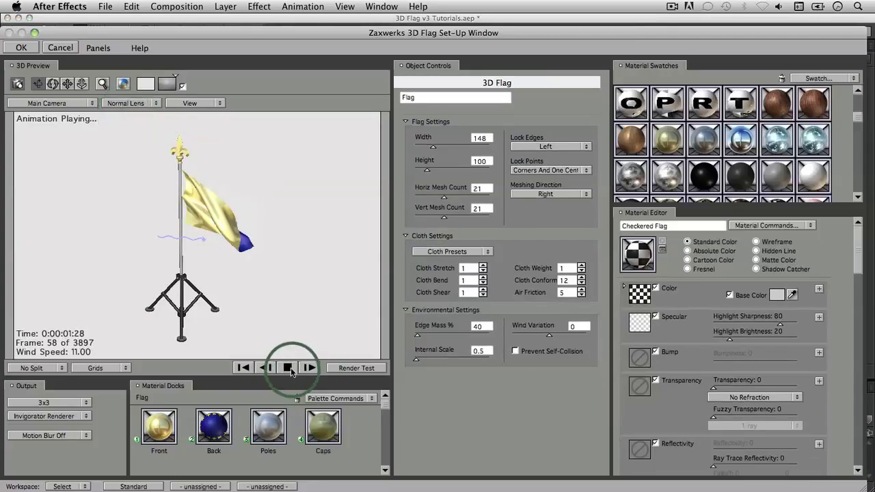
left_click(452, 360)
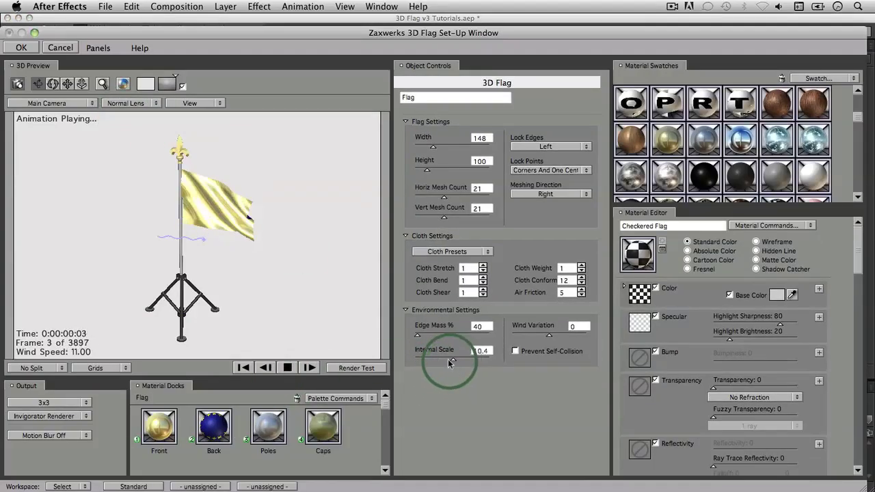